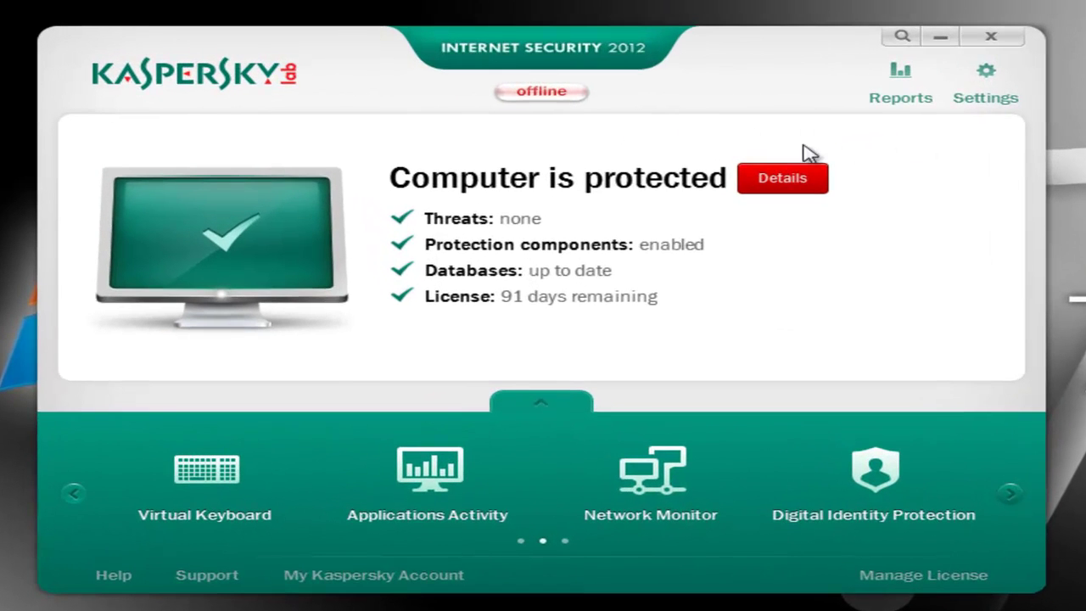
- View and close the support information window, then switch the protection status online
click(223, 577)
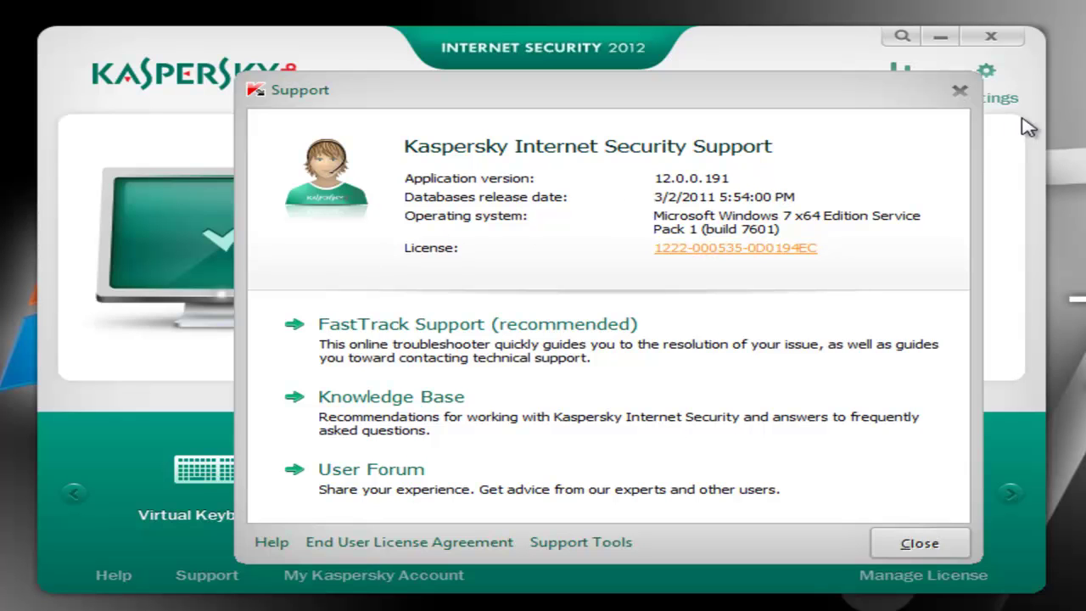
click(960, 91)
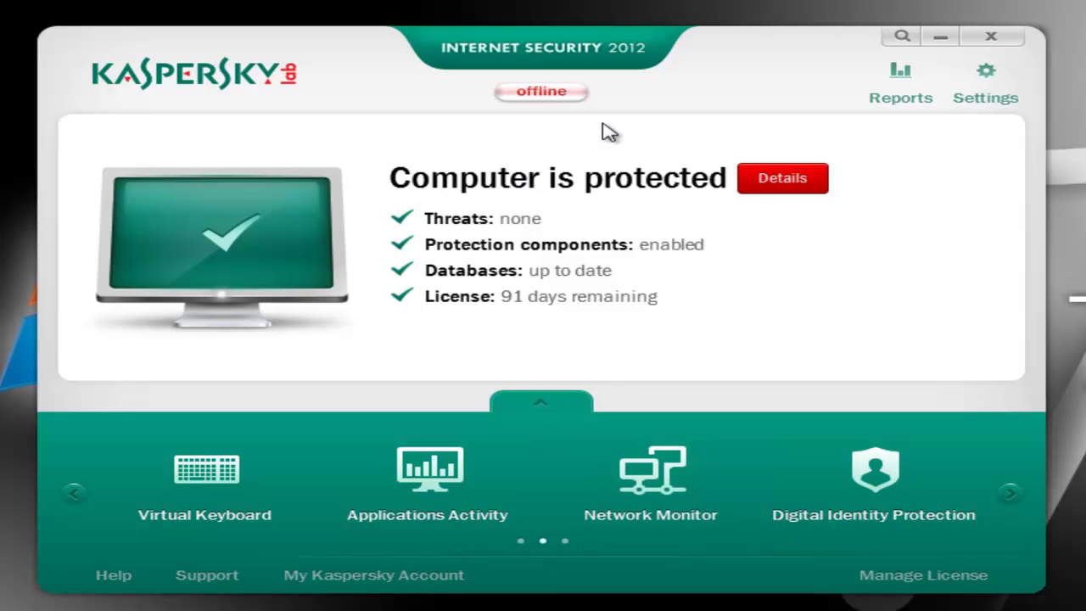
click(564, 93)
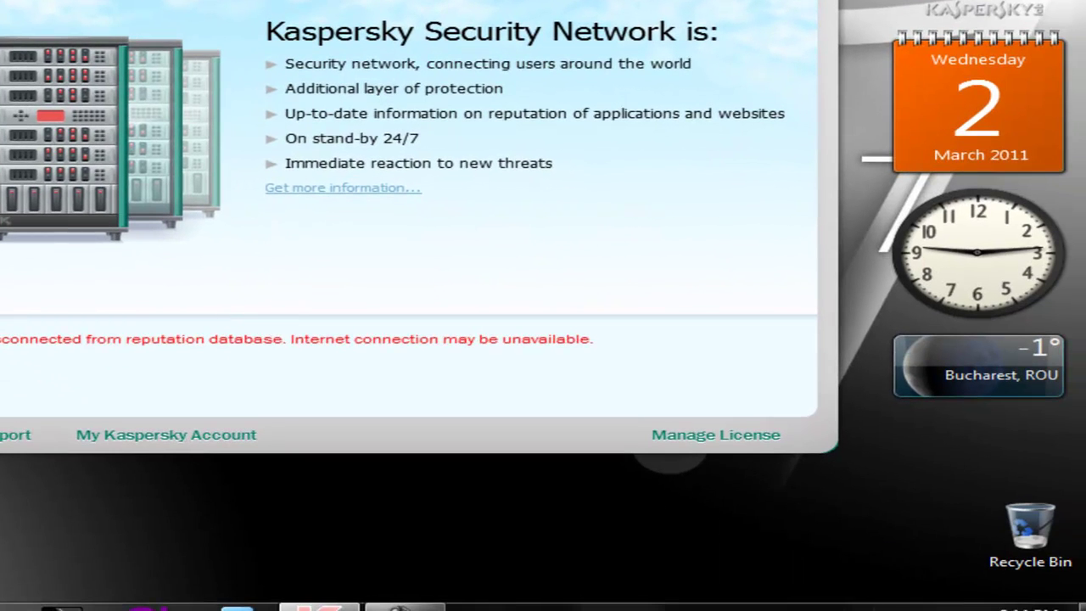
click(832, 364)
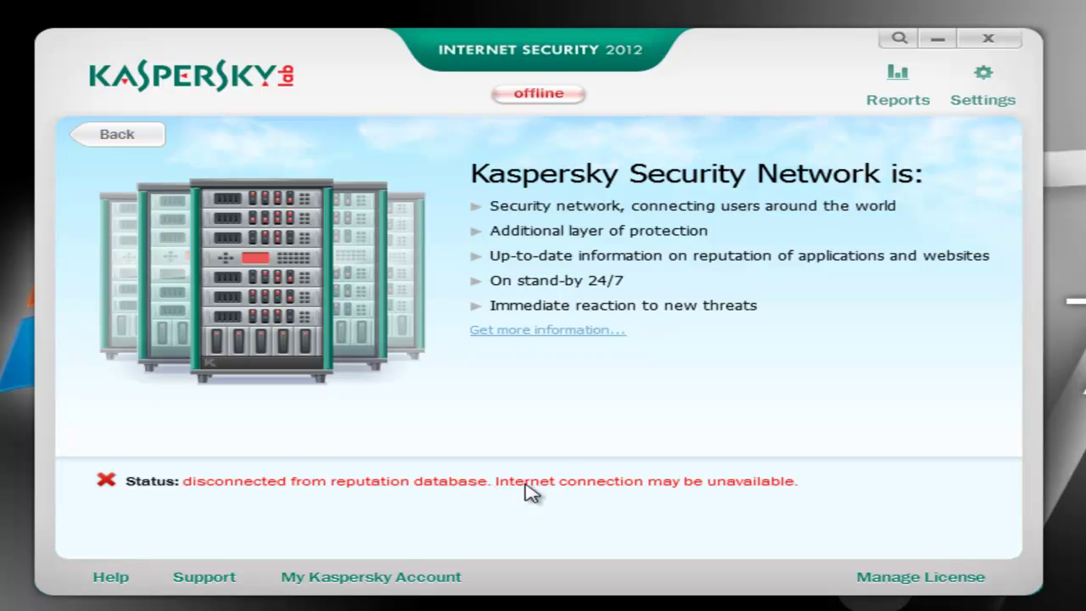
click(547, 330)
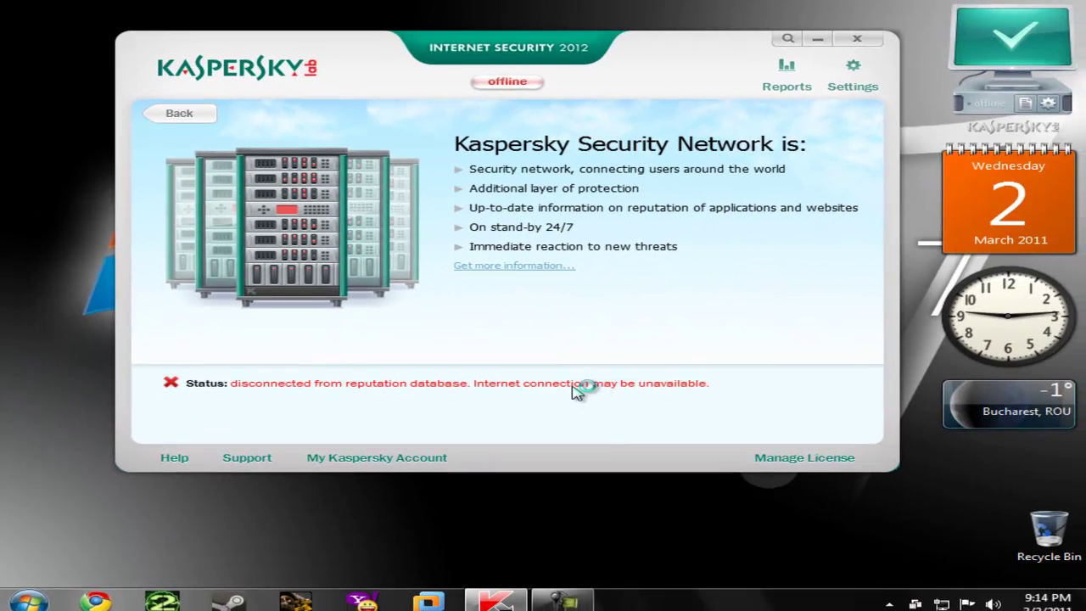
click(525, 266)
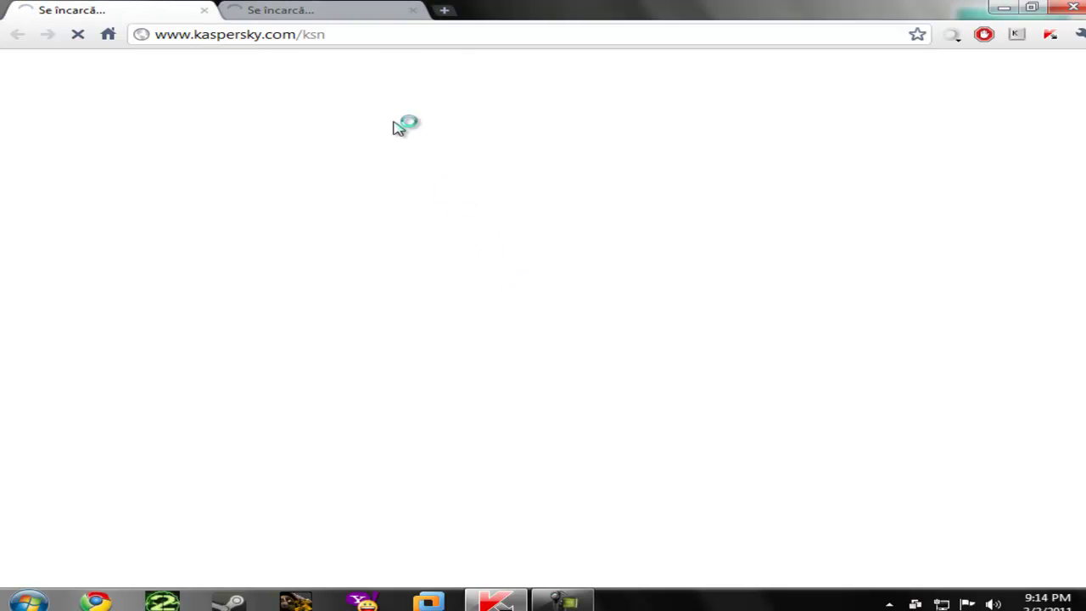
click(415, 11)
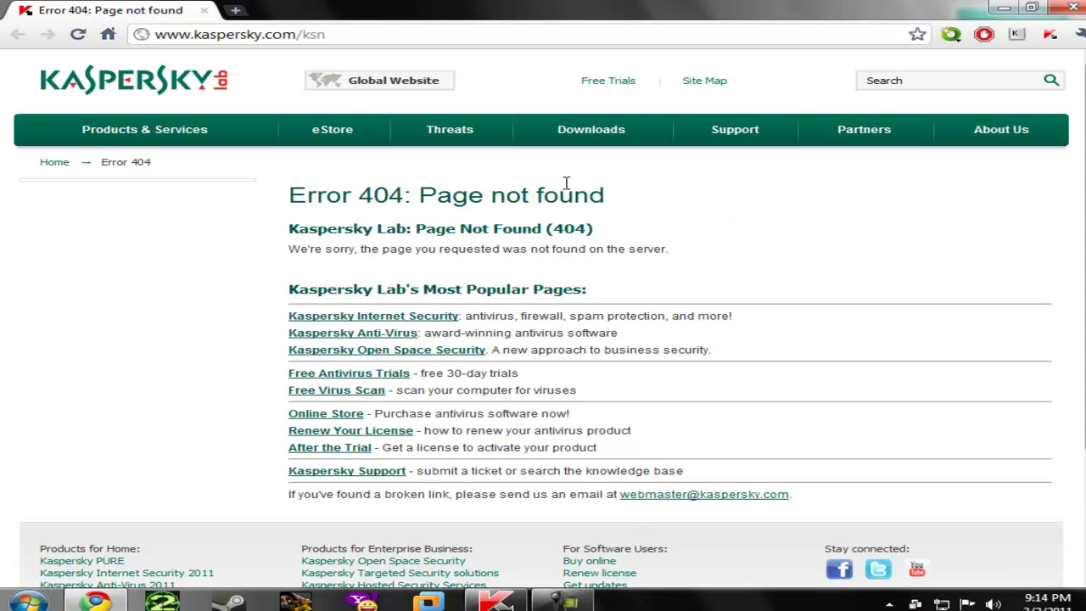
- Scroll through Chrome's Error 404 page, then bring the Kaspersky Security Network page back
scroll(593, 185, down, 2)
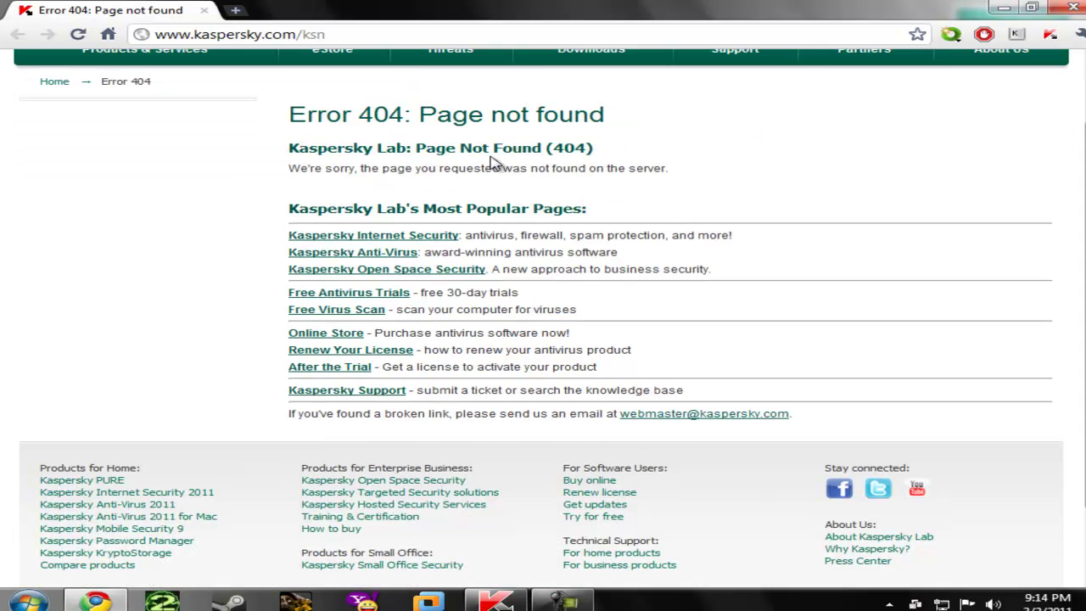
scroll(499, 163, up, 2)
scroll(473, 187, down, 4)
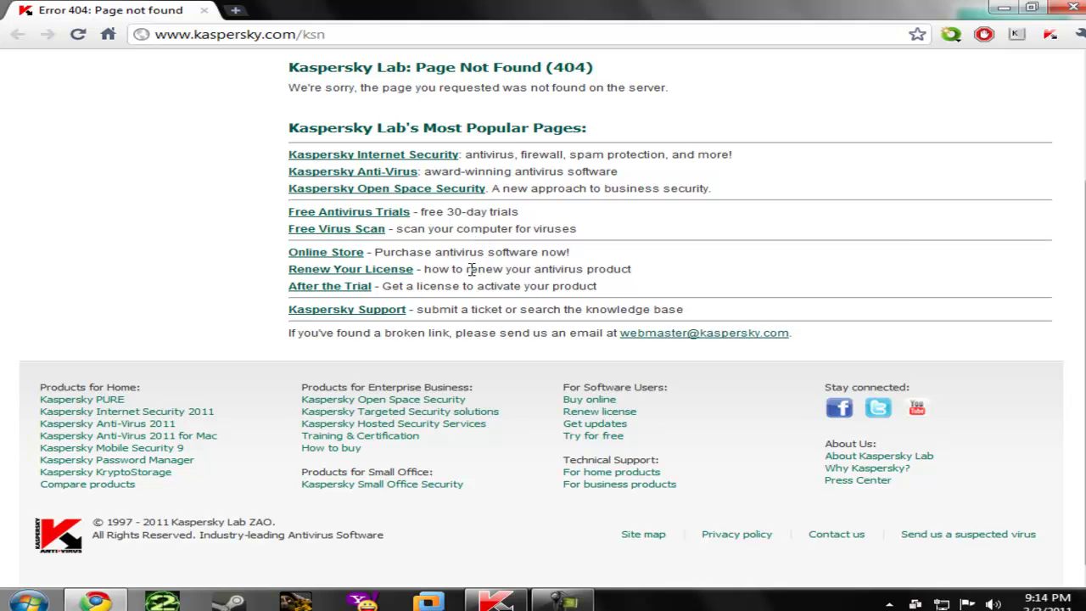
click(496, 601)
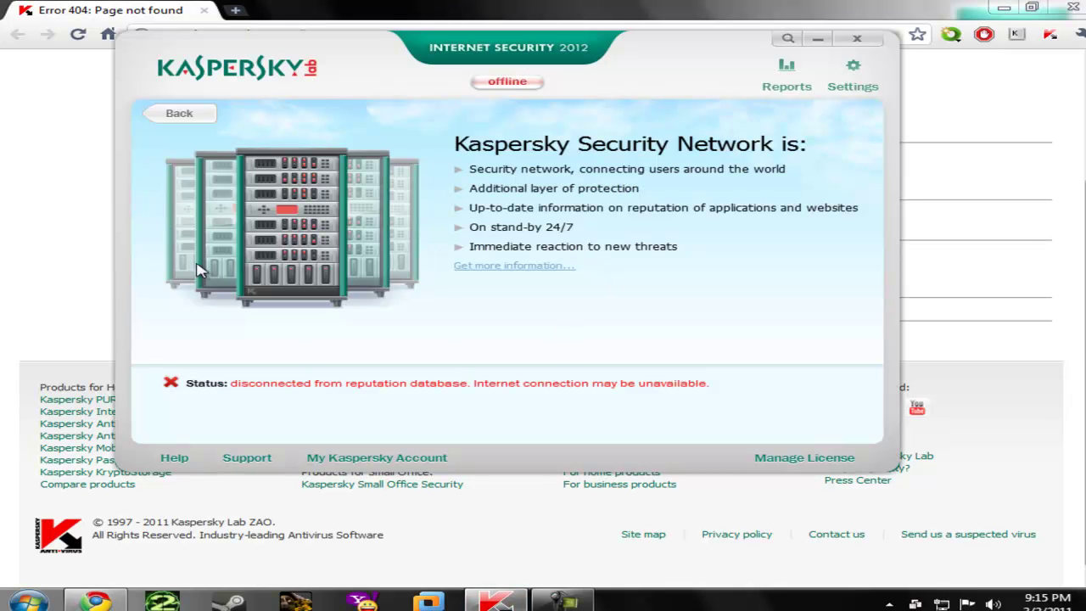
click(34, 259)
- Leave the Security Network page for the main 'Computer is protected' screen
scroll(847, 351, up, 5)
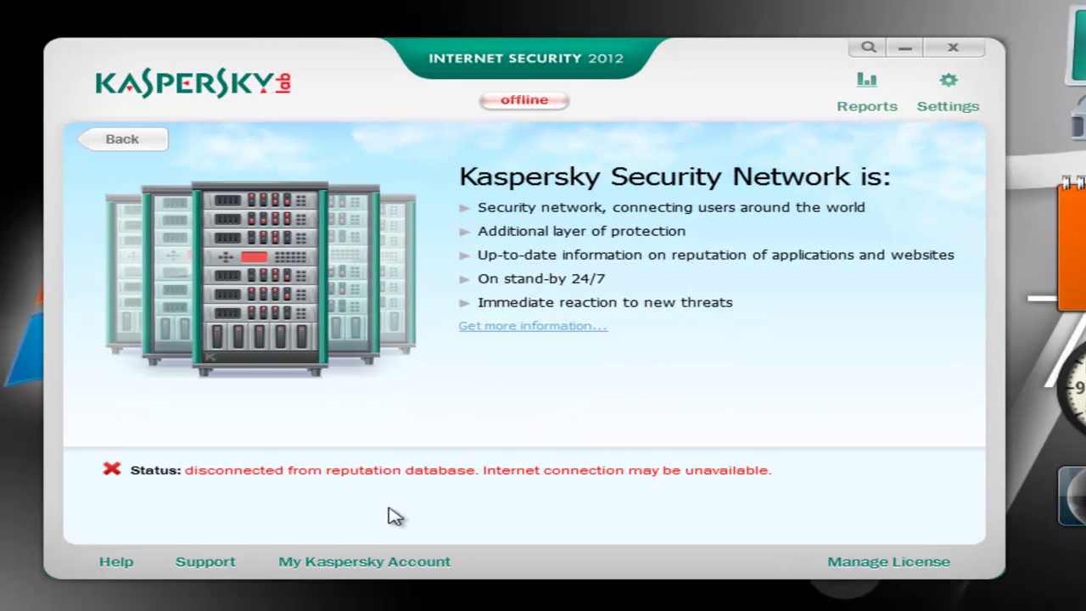
click(152, 138)
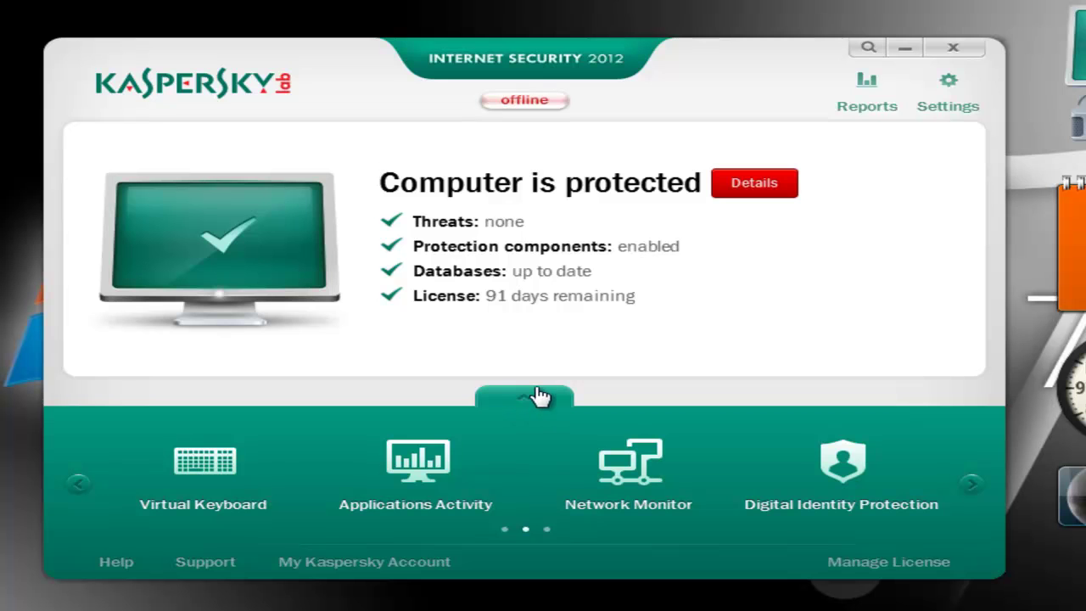
- Page through the tool carousel and expand it to show all ten tools
click(80, 490)
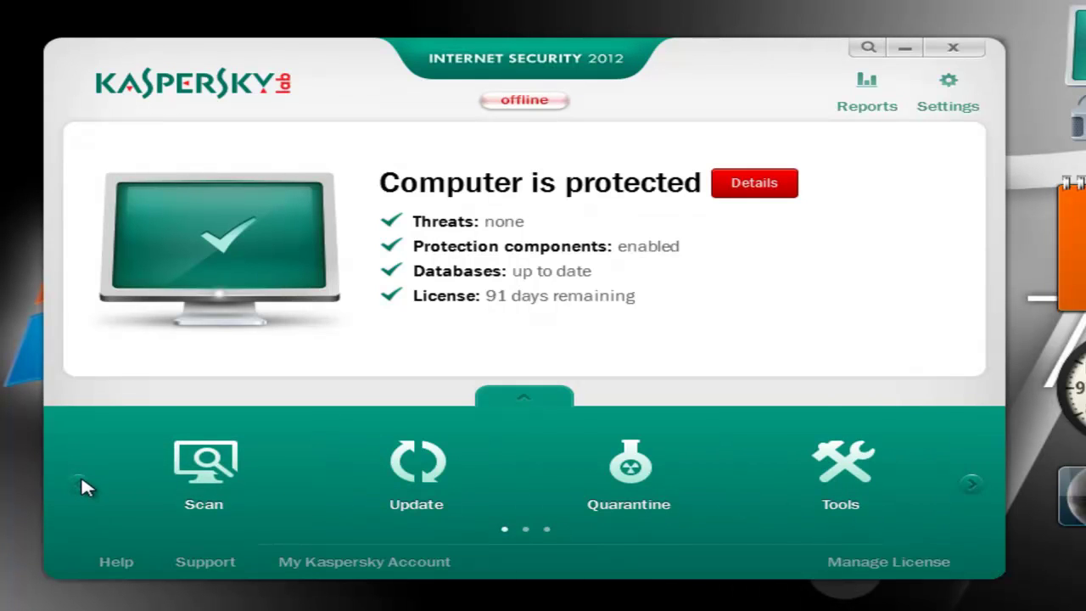
click(967, 487)
click(967, 487)
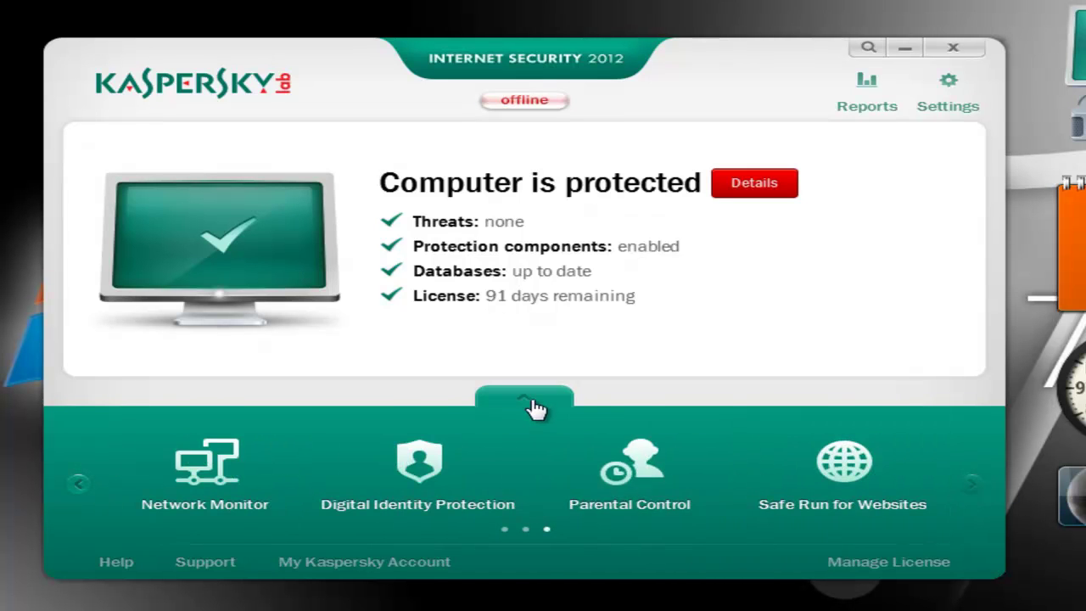
click(533, 402)
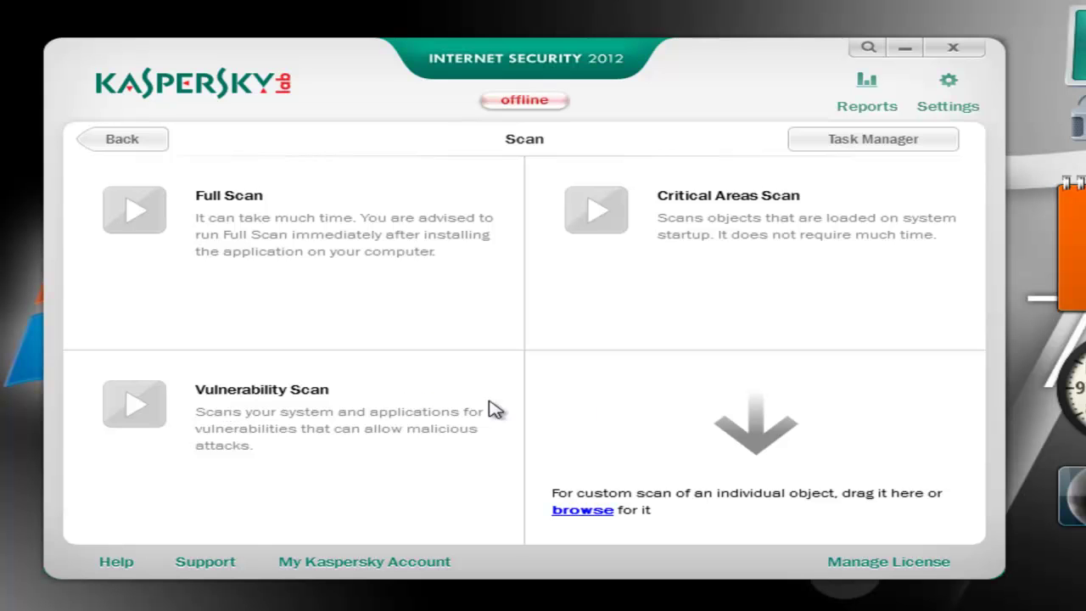
- Start a database and application update, then open the empty Quarantine window
click(119, 146)
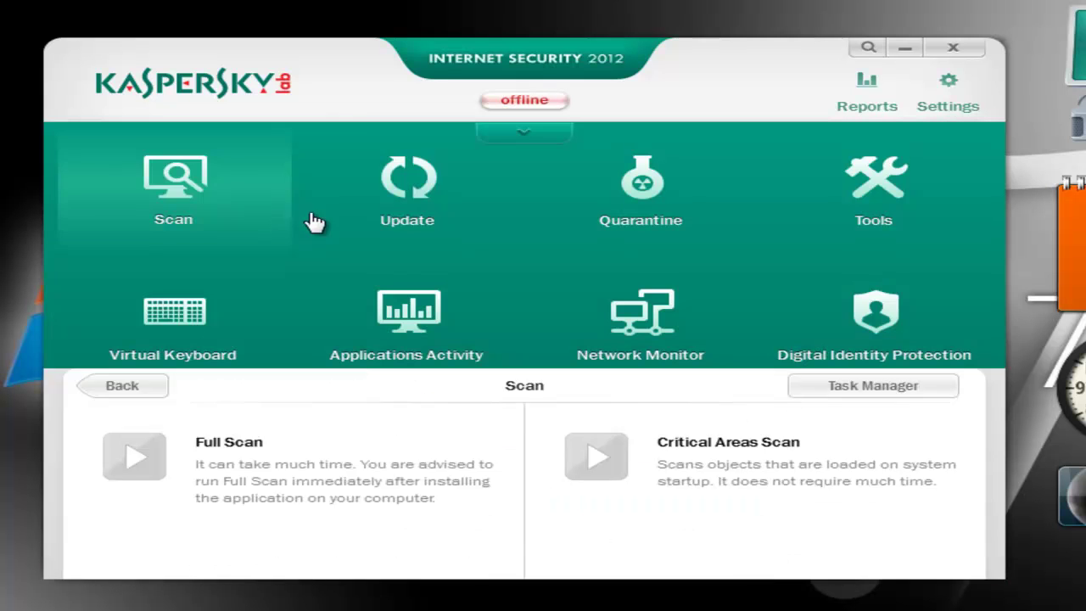
click(391, 180)
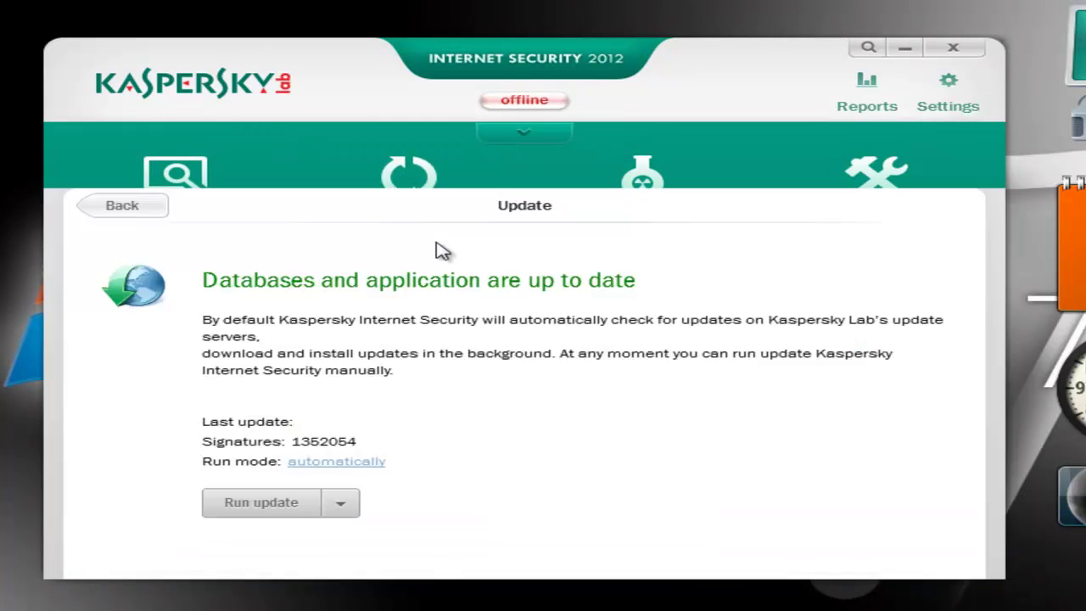
click(263, 437)
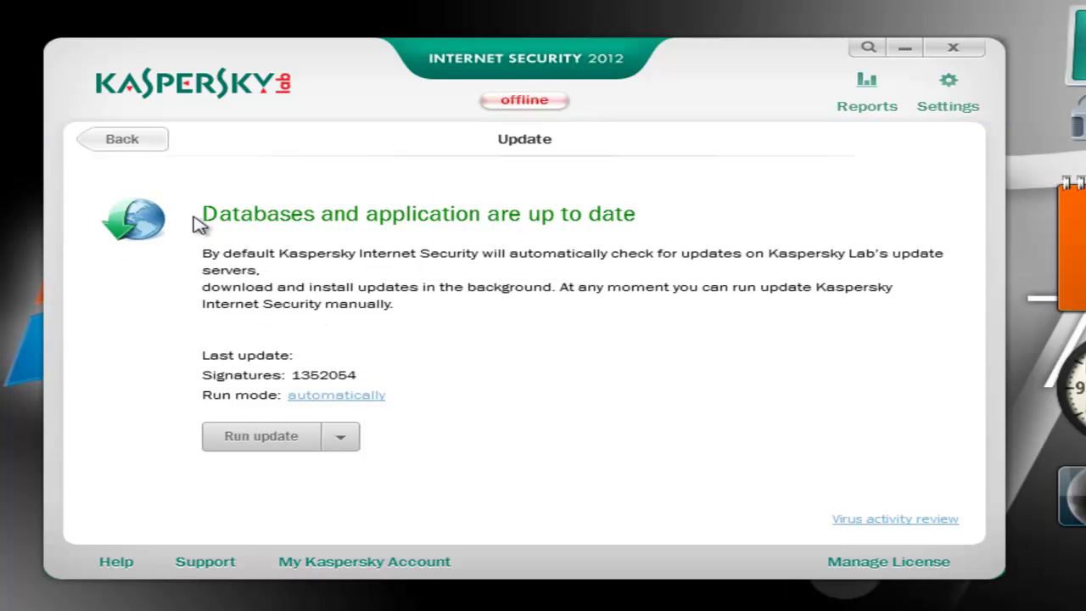
click(151, 146)
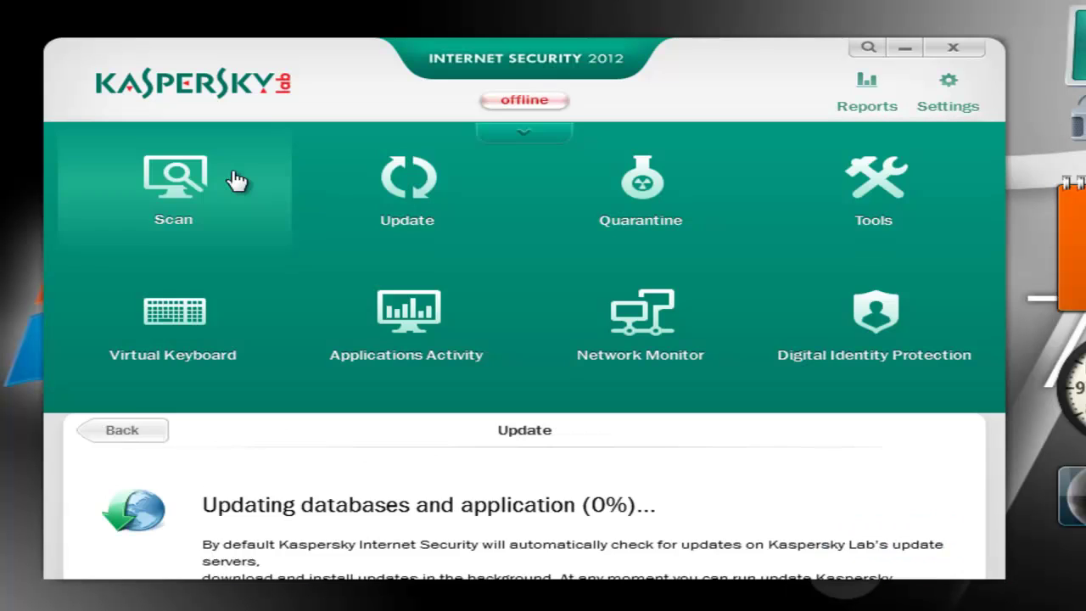
click(697, 209)
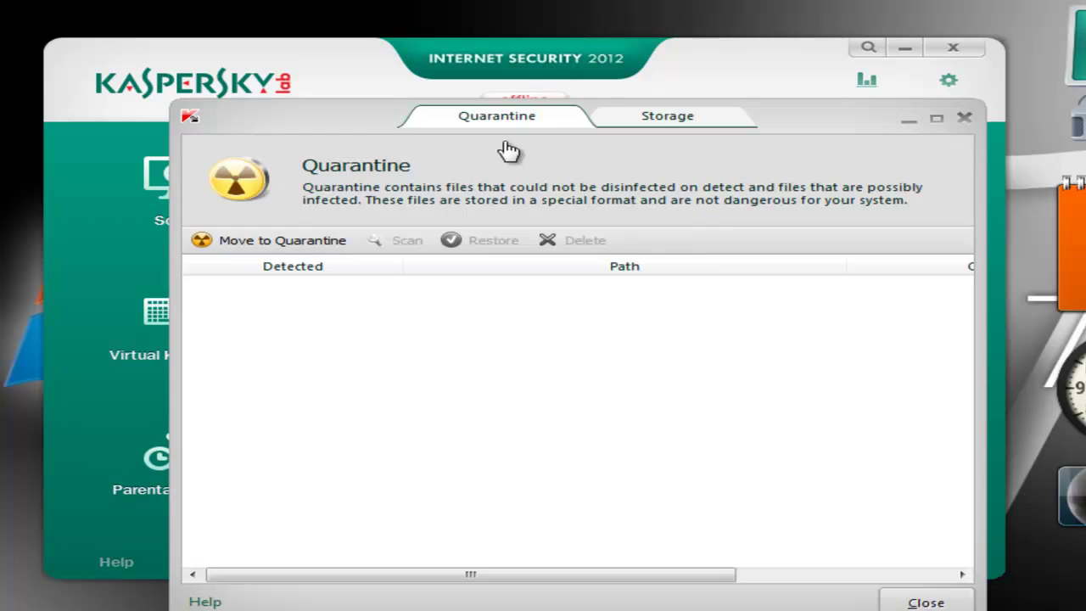
- Look over the Backup storage and quarantined files lists, then close Quarantine
click(650, 117)
click(490, 124)
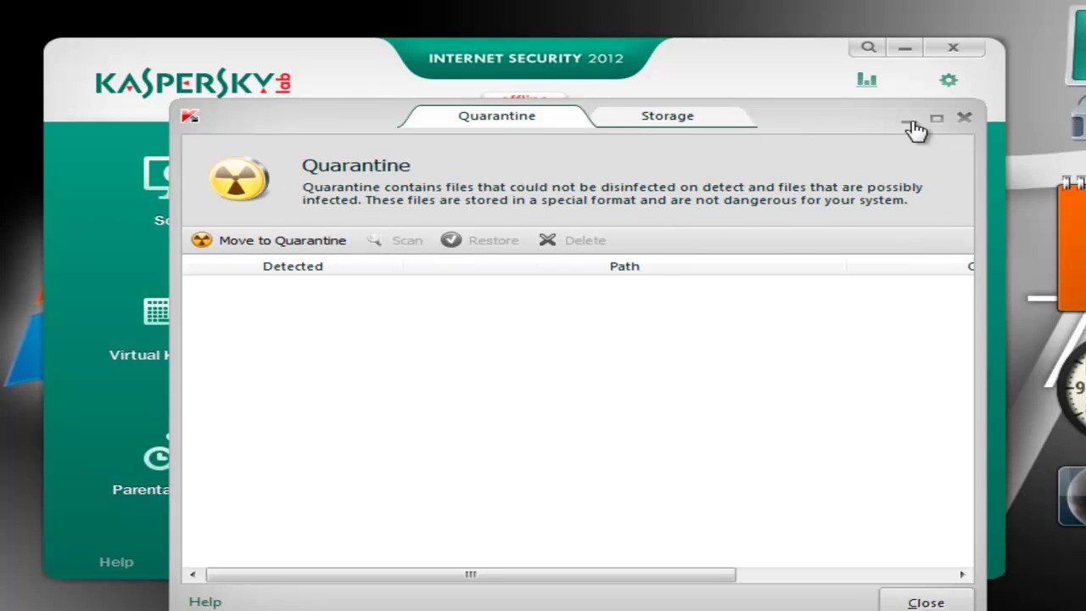
click(964, 119)
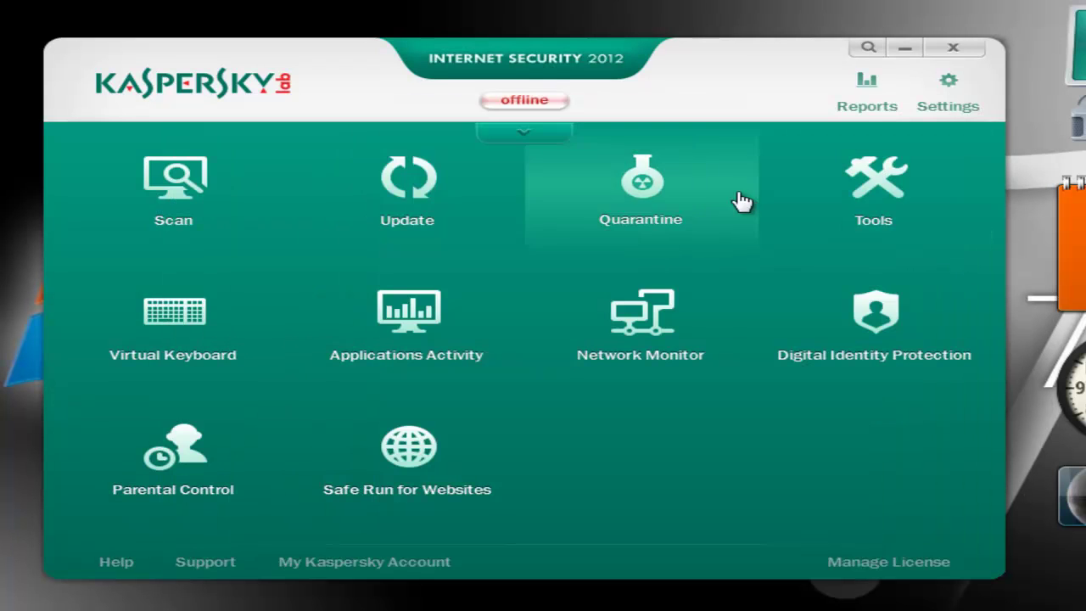
- Return from the Tools page to the main tiles and open Applications Activity
click(886, 212)
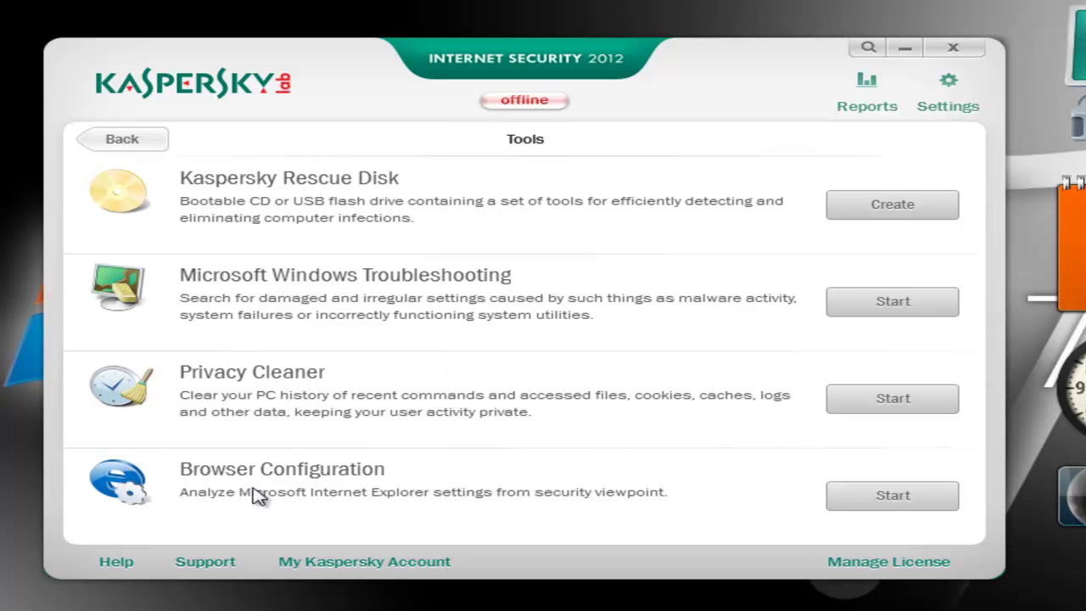
click(121, 138)
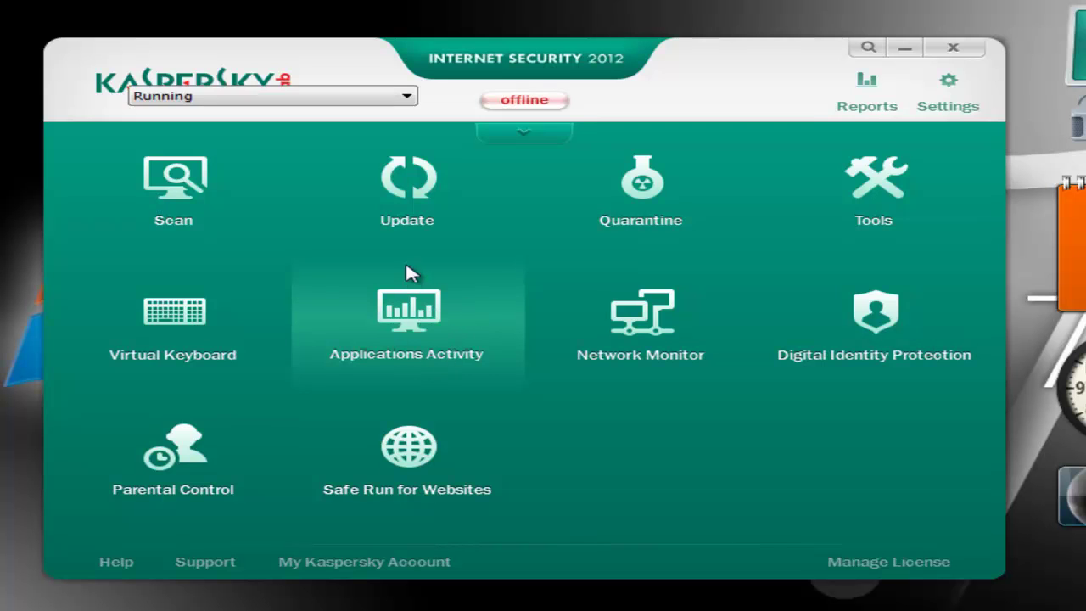
click(410, 273)
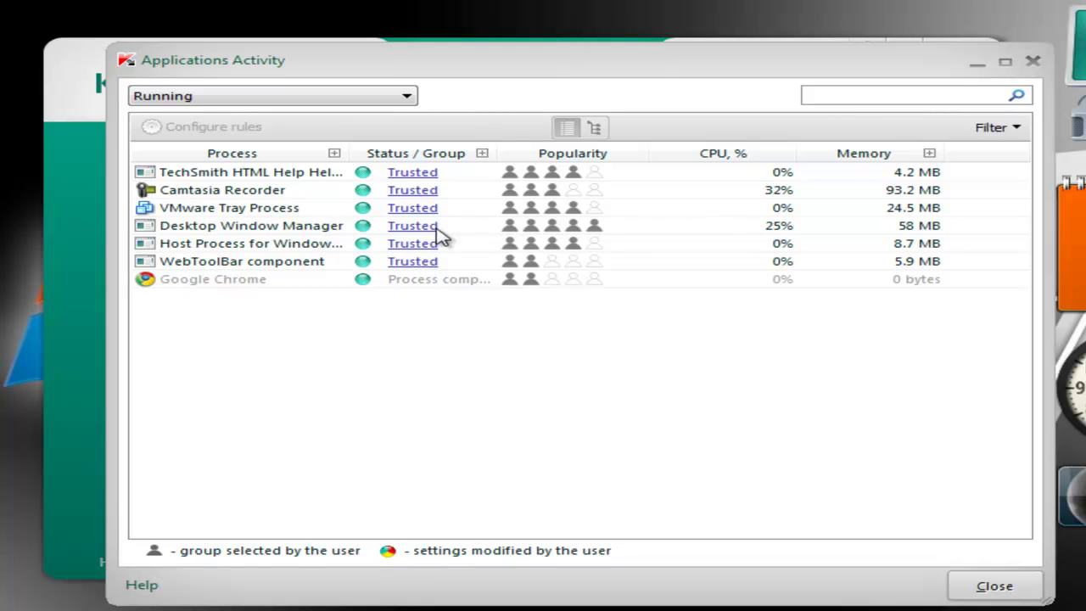
- Review the Trusted processes' Move to group options without changes, then close Applications Activity
click(287, 226)
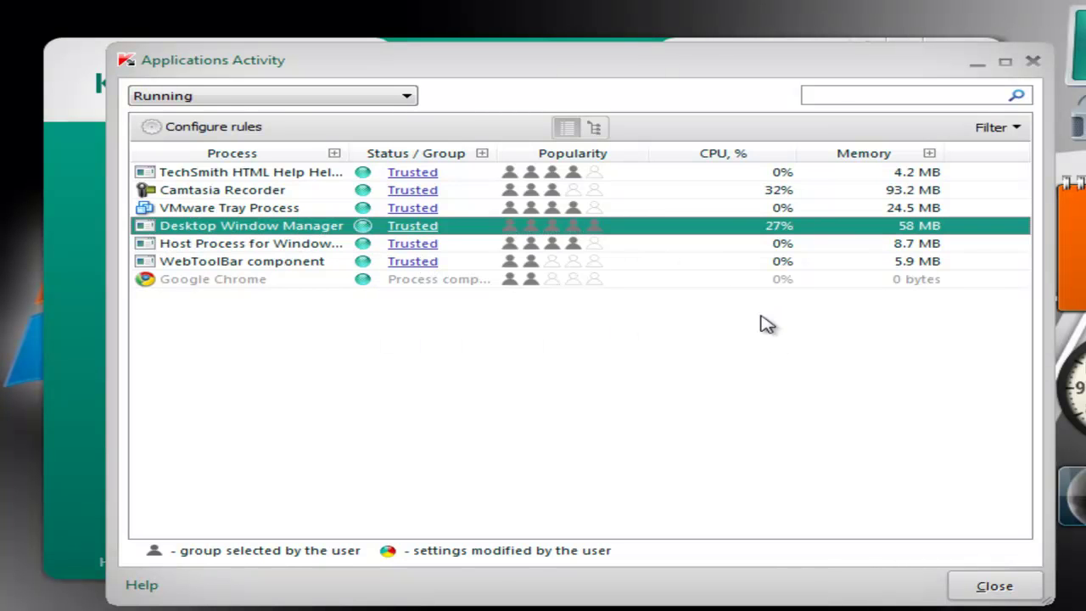
click(275, 276)
key(Up)
key(Up)
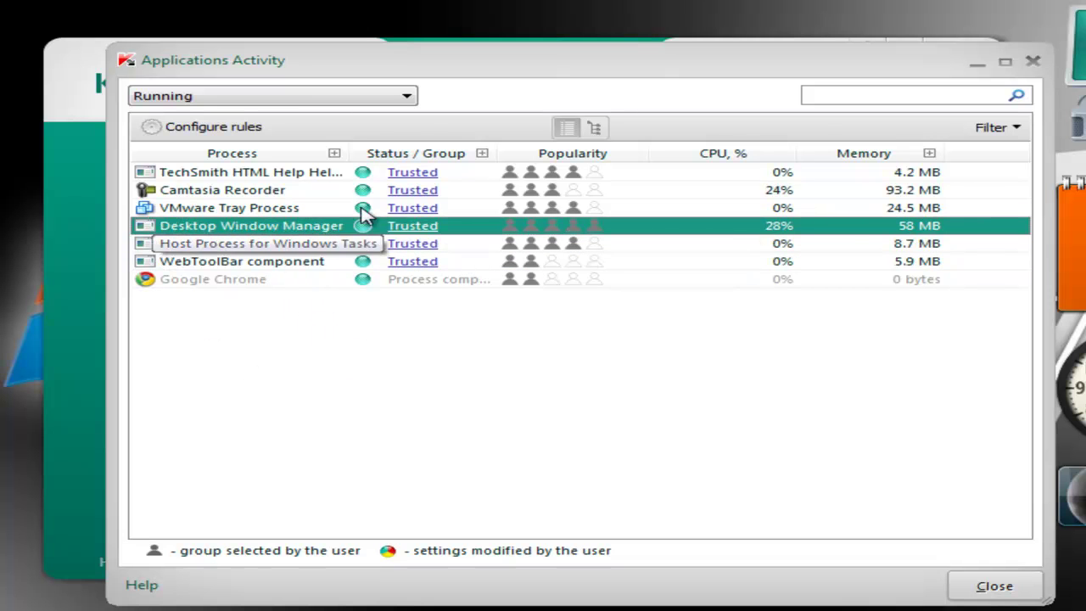
mouse_move(389, 236)
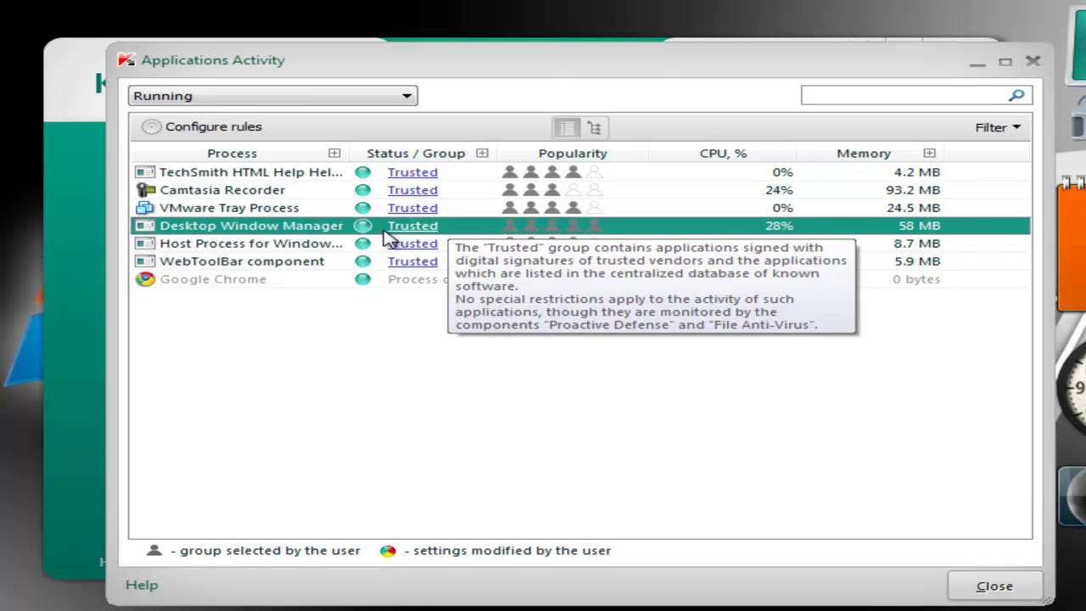
right_click(258, 236)
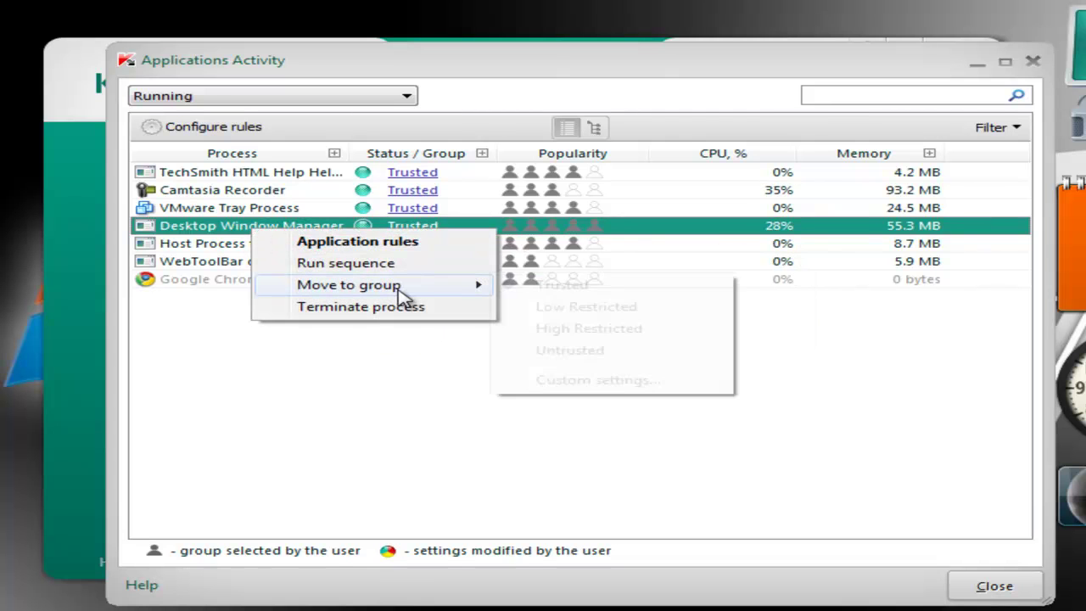
mouse_move(408, 289)
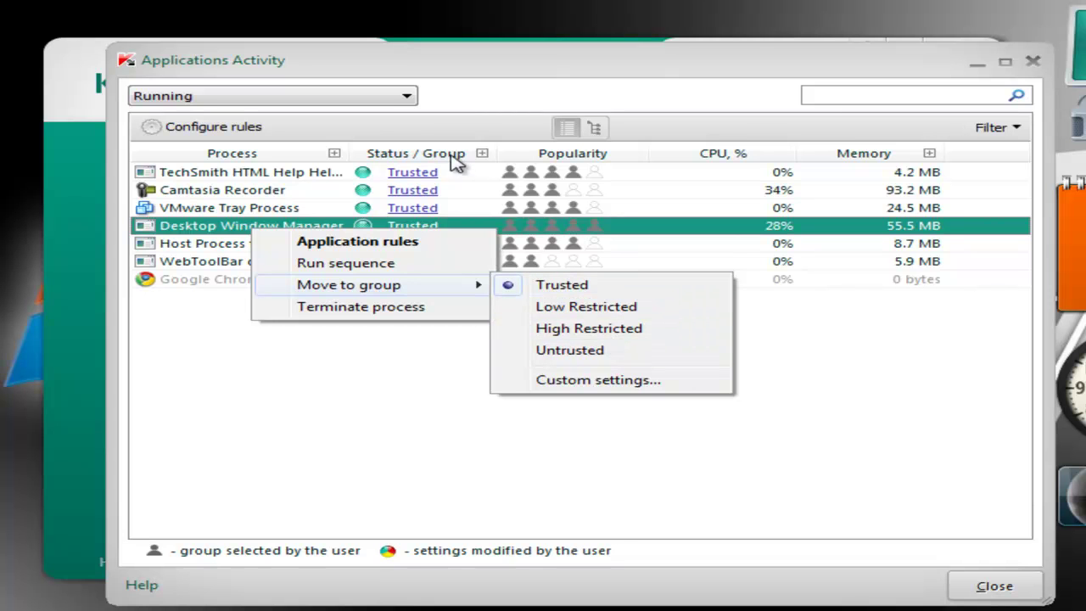
click(396, 430)
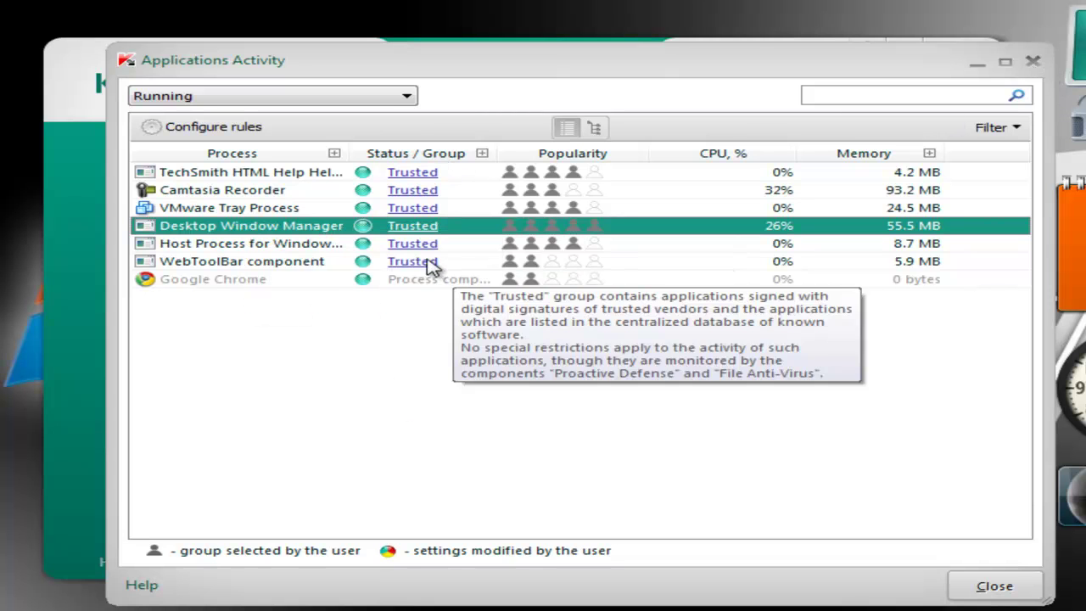
right_click(285, 243)
click(594, 381)
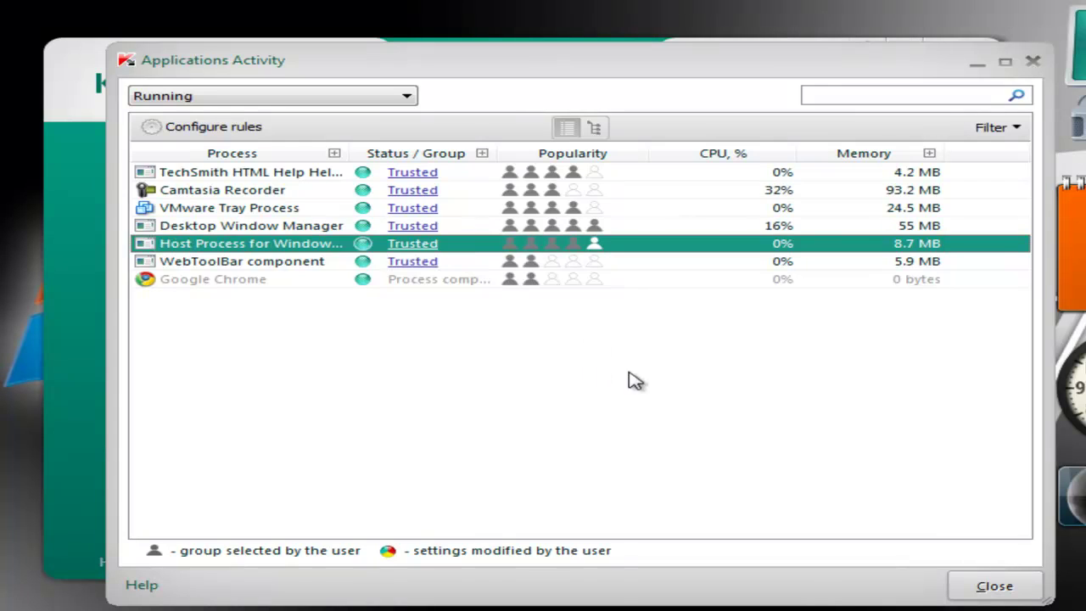
click(1034, 61)
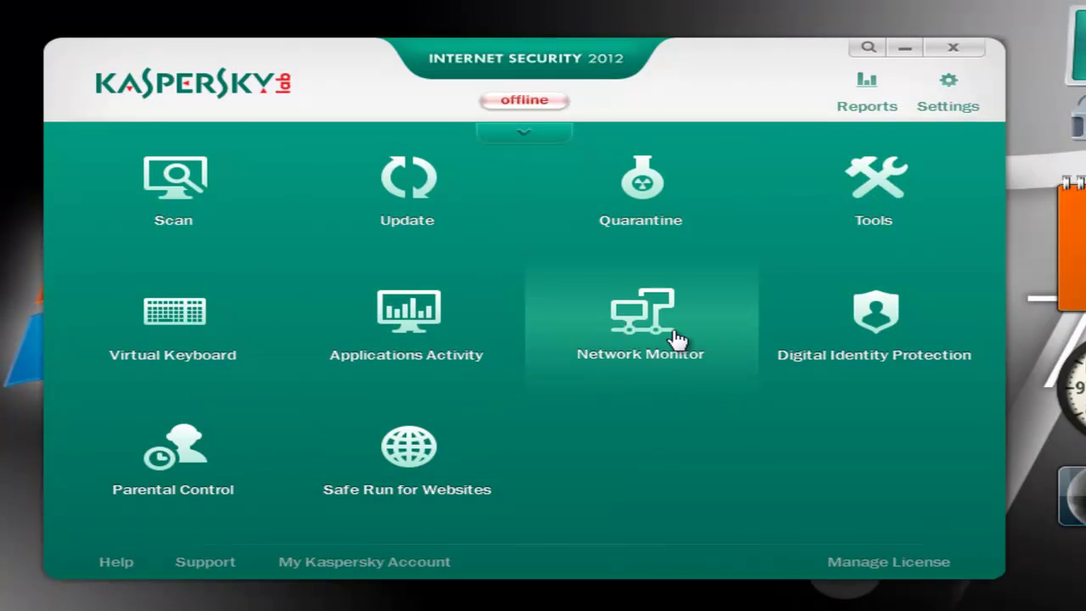
- Open Network Monitor, view its Open ports, Network traffic and empty Blocked computers tabs, then close it
click(725, 355)
click(292, 132)
click(389, 131)
key(ctrl+Tab)
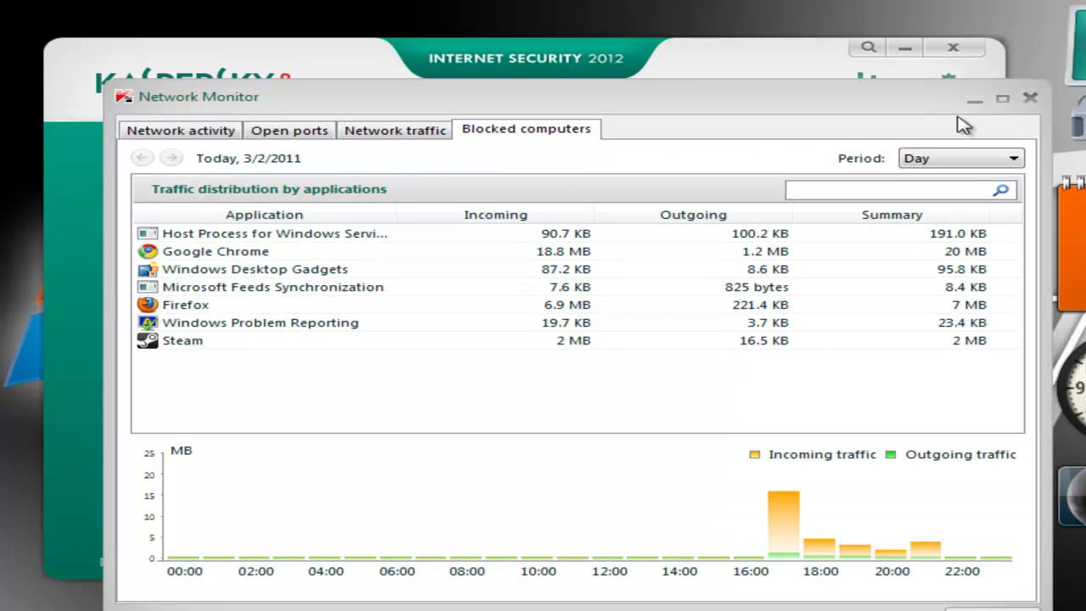
click(1030, 100)
- Open and close Digital Identity Protection, leave Parental Control, and open Safe Run for Websites
click(898, 337)
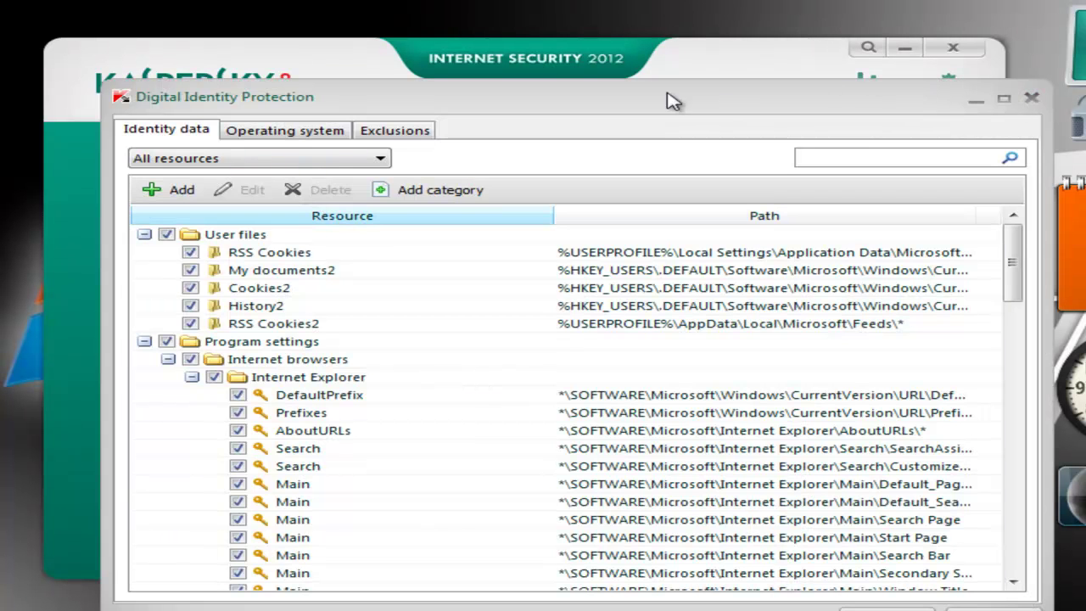
click(1032, 98)
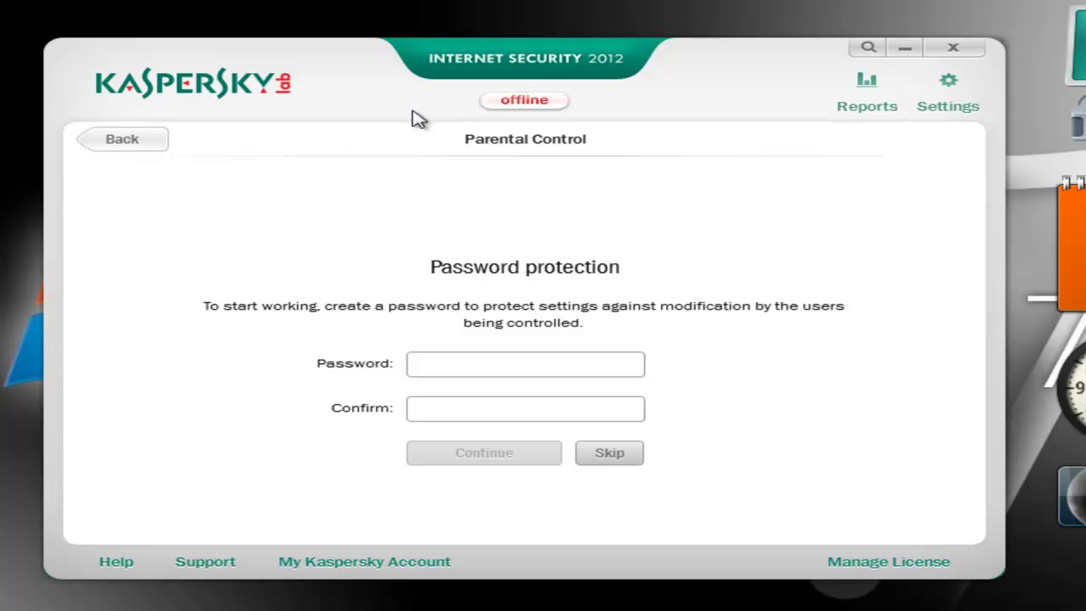
click(141, 137)
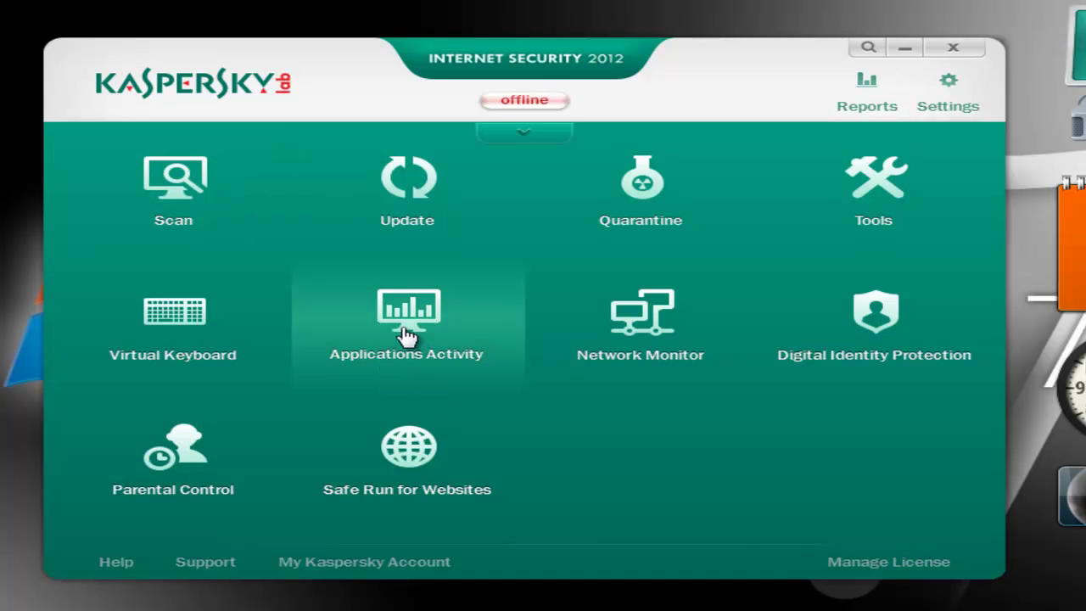
click(462, 444)
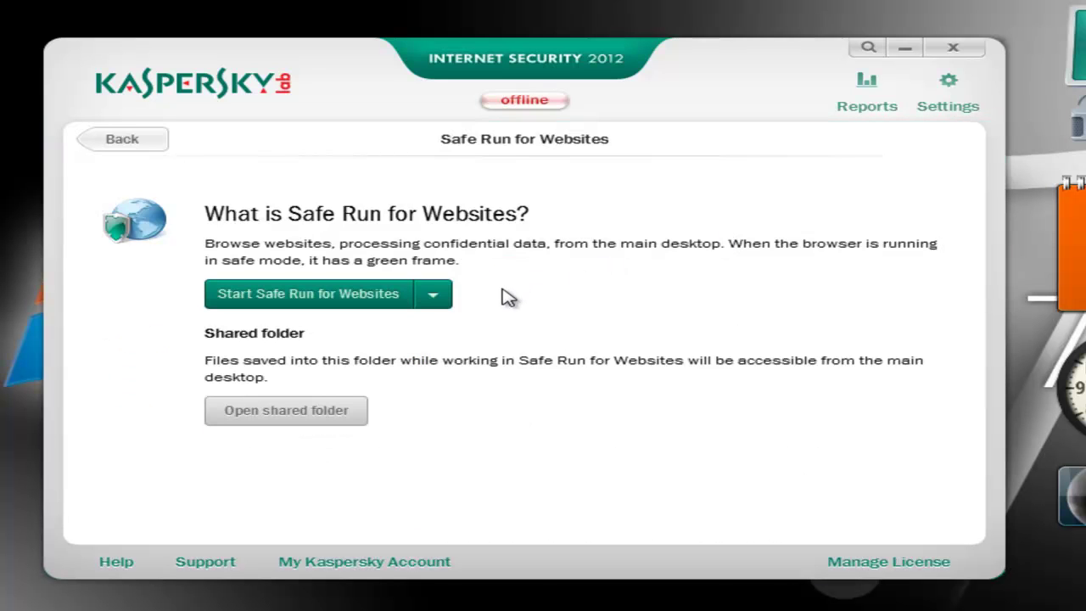
- Create a Safe Run for Websites desktop shortcut and launch safe browsing from it
click(433, 294)
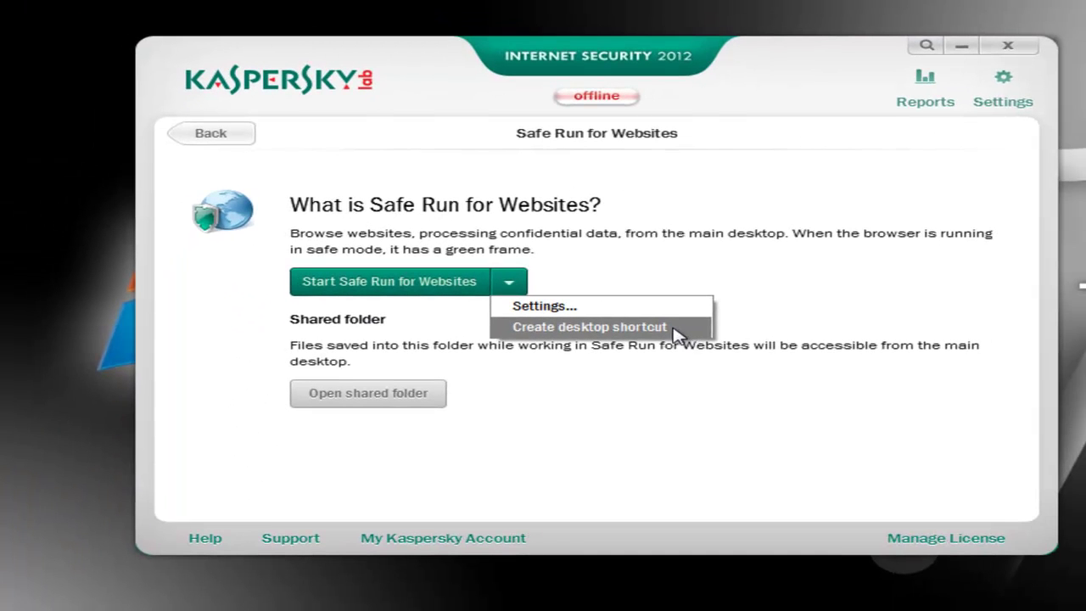
click(561, 329)
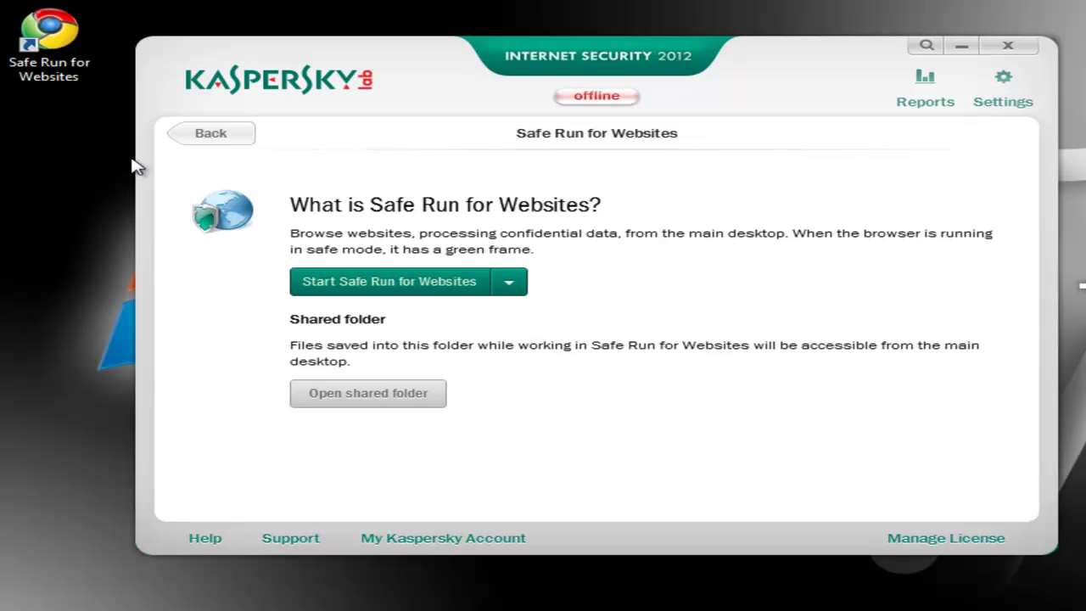
double_click(61, 70)
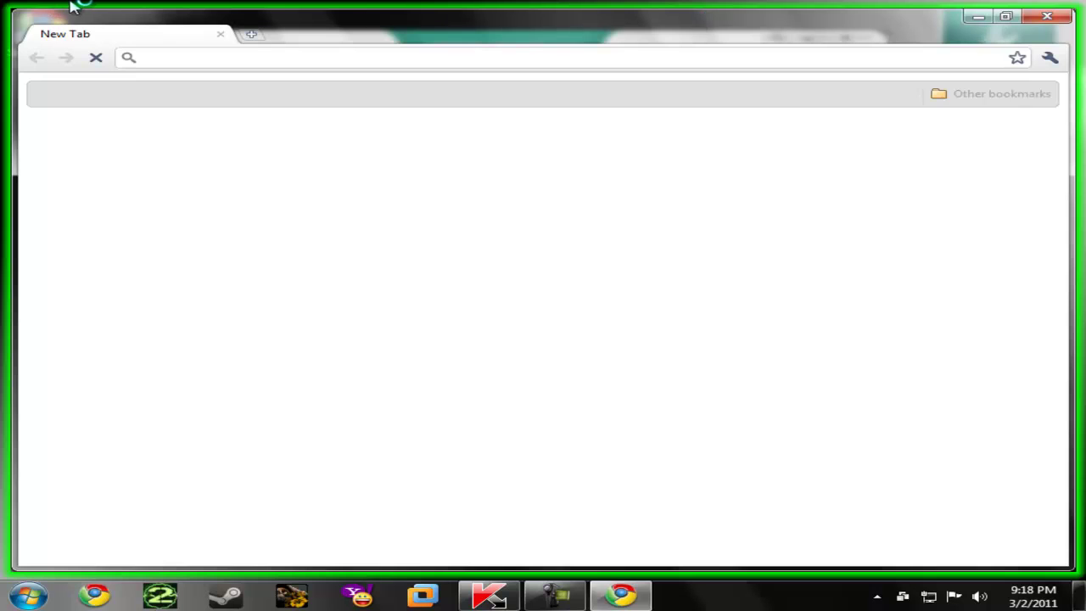
- Maximize the green-framed safe-mode browser, then return to Kaspersky's main feature tiles
double_click(567, 7)
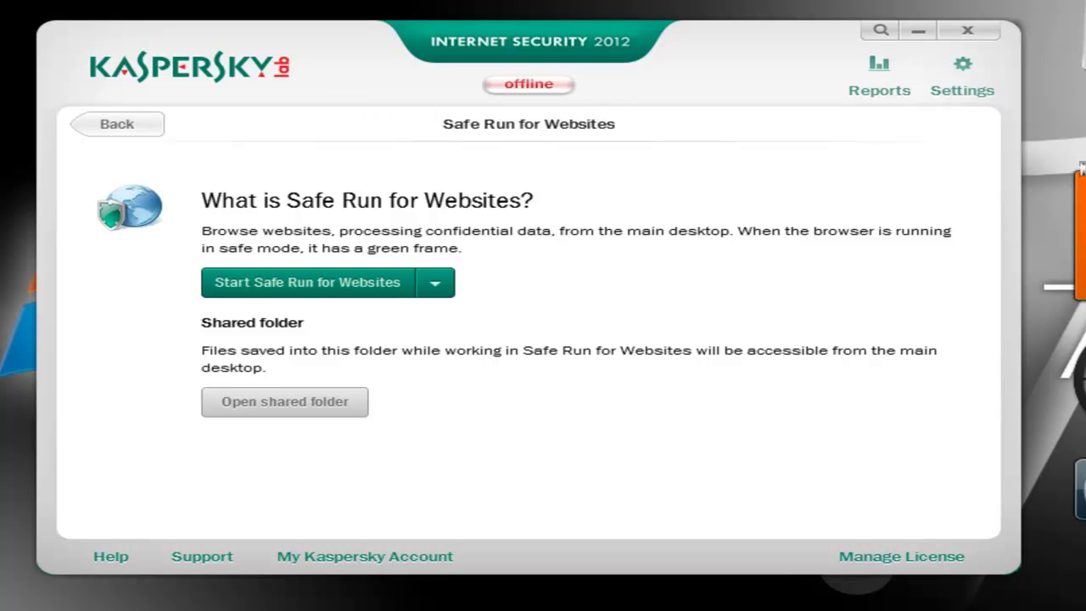
click(111, 128)
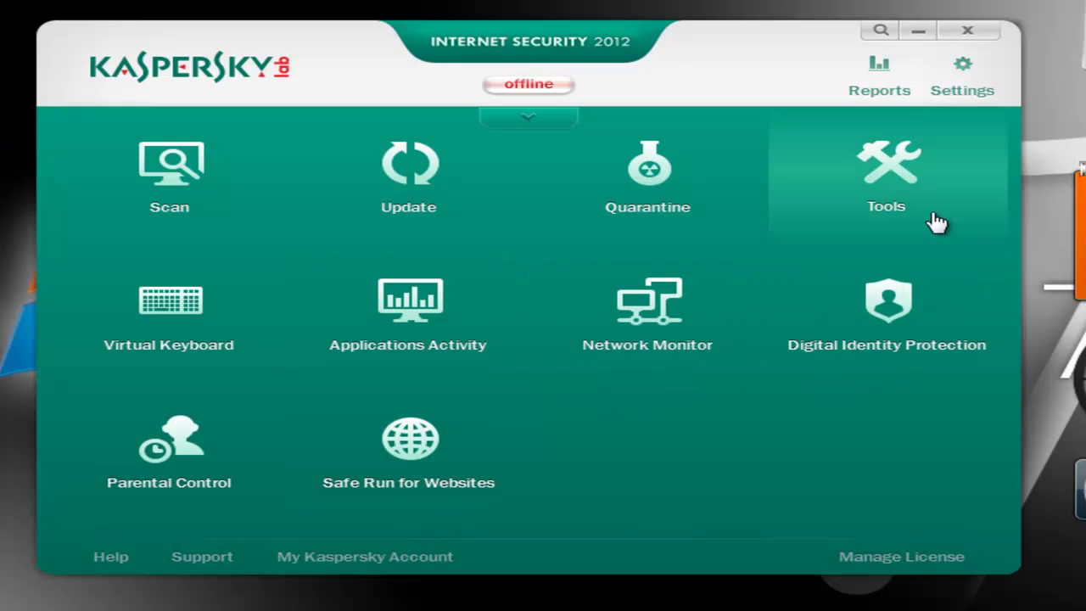
- Open Settings, move the window up-left, and look through the Scan, Update and Advanced tabs
click(962, 91)
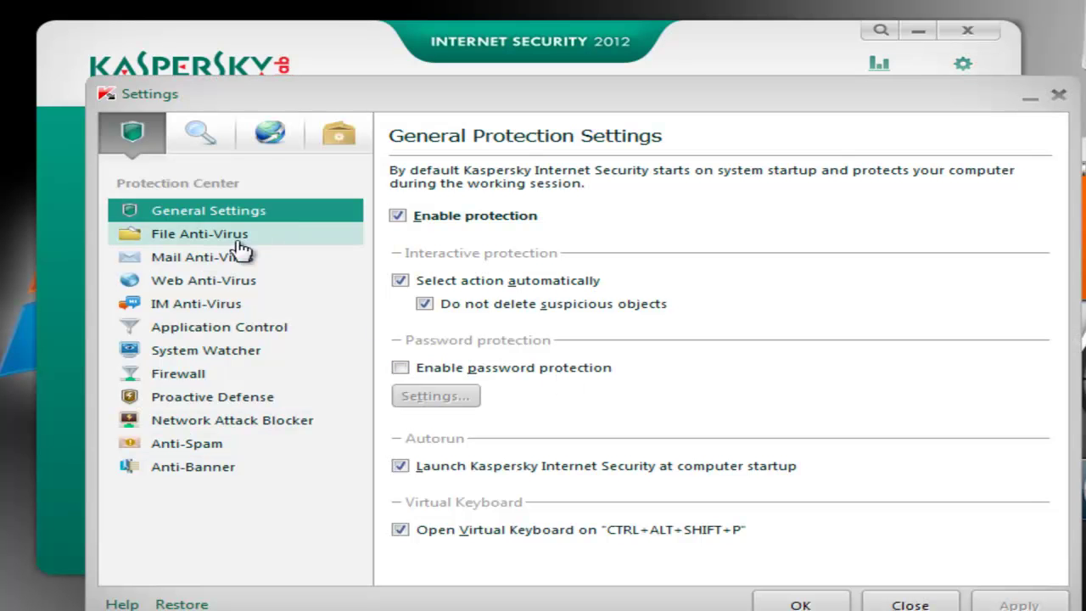
drag(241, 101, 189, 44)
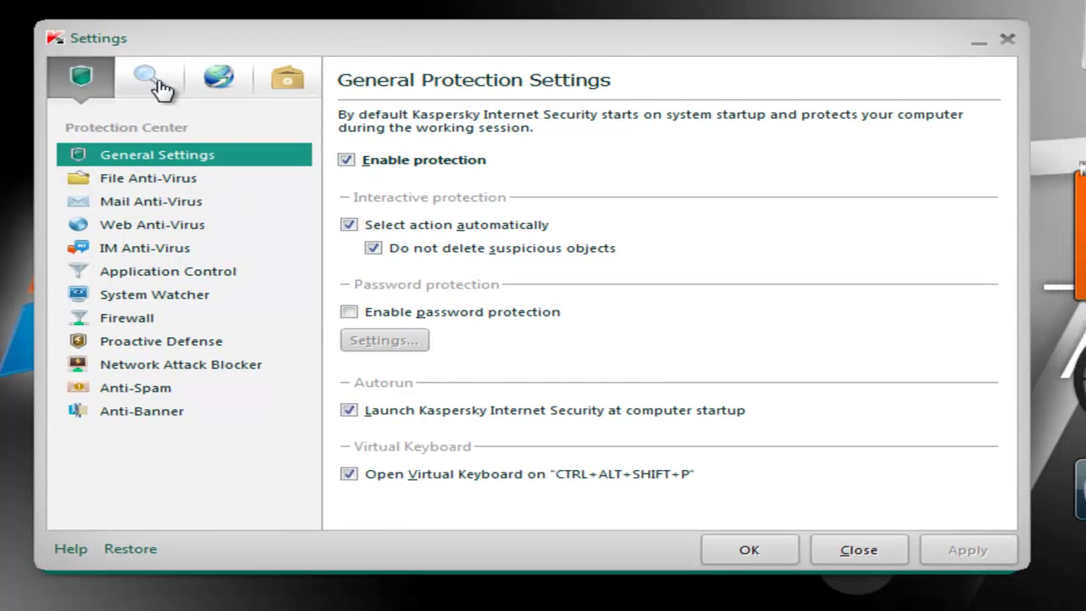
click(142, 82)
click(218, 75)
click(285, 76)
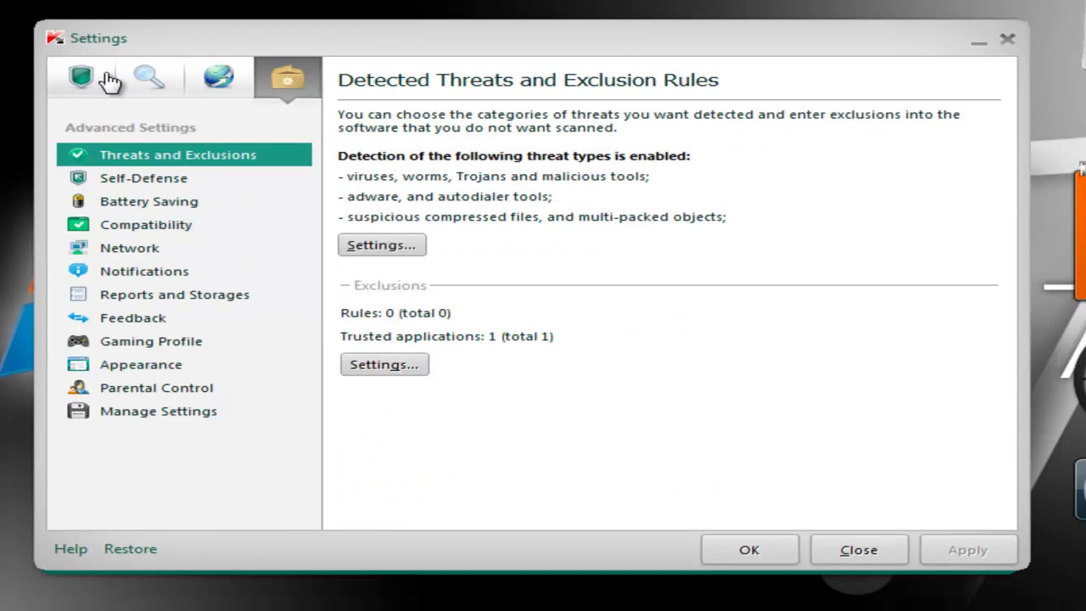
- In Protection Center, step through File Anti-Virus, IM Anti-Virus, Application Control, System Watcher, Firewall and the remaining pages to Anti-Banner
click(110, 82)
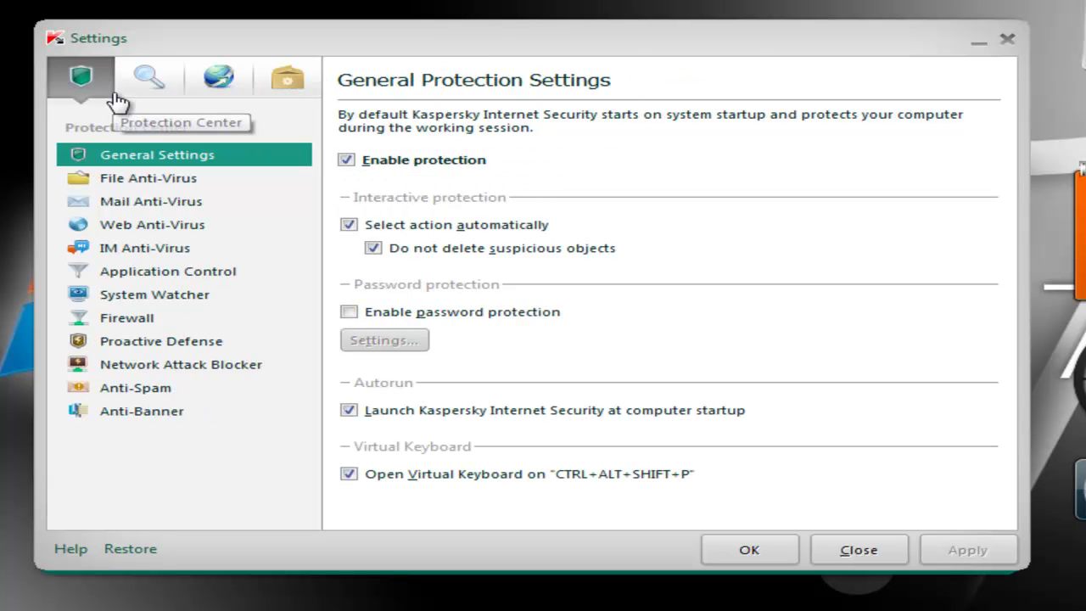
click(185, 182)
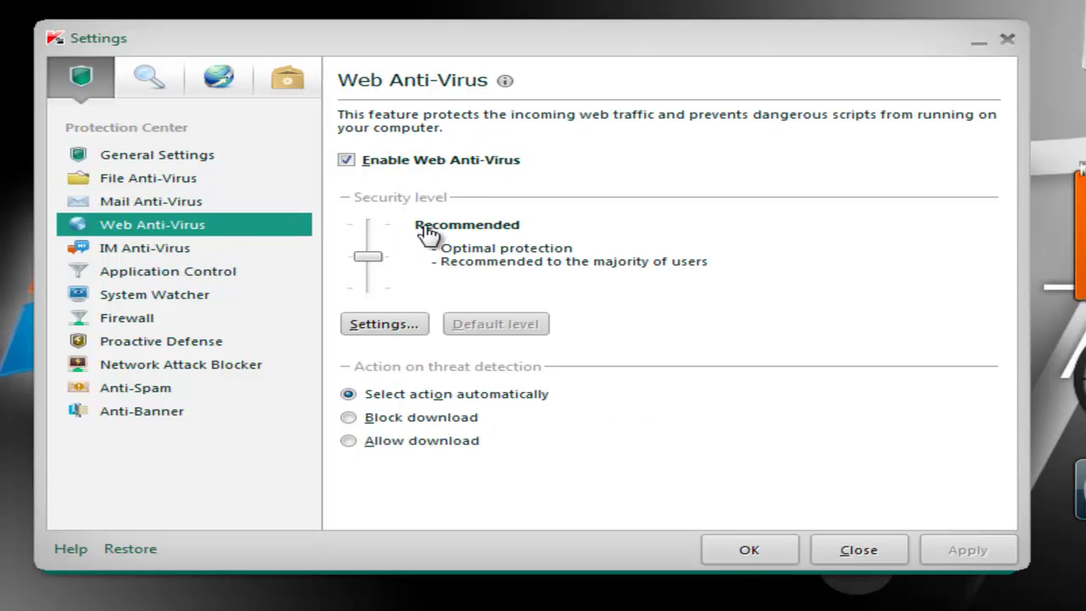
click(196, 252)
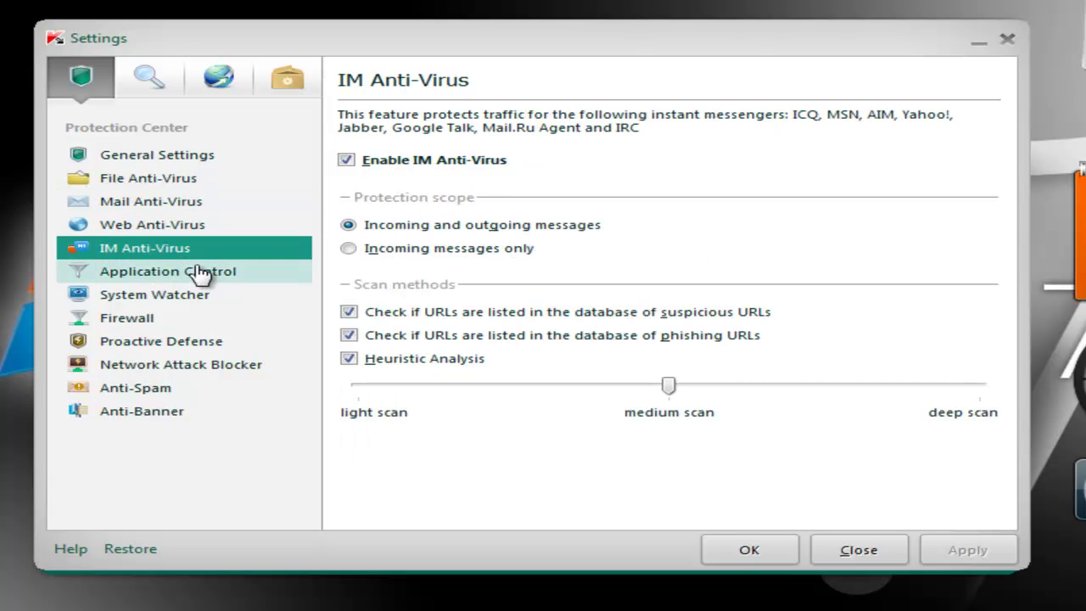
click(201, 278)
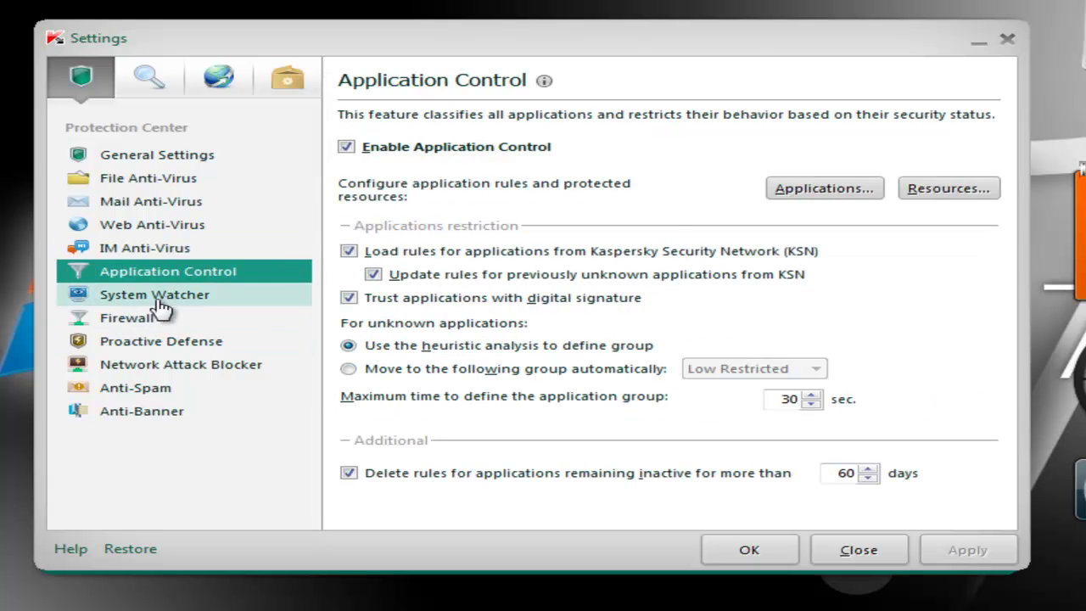
click(202, 301)
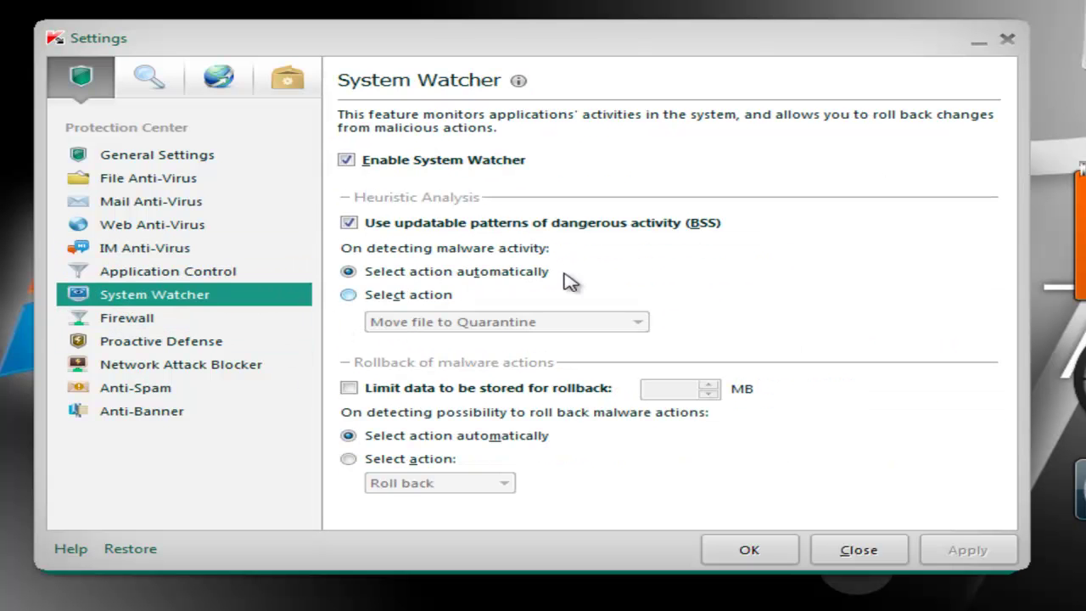
click(136, 319)
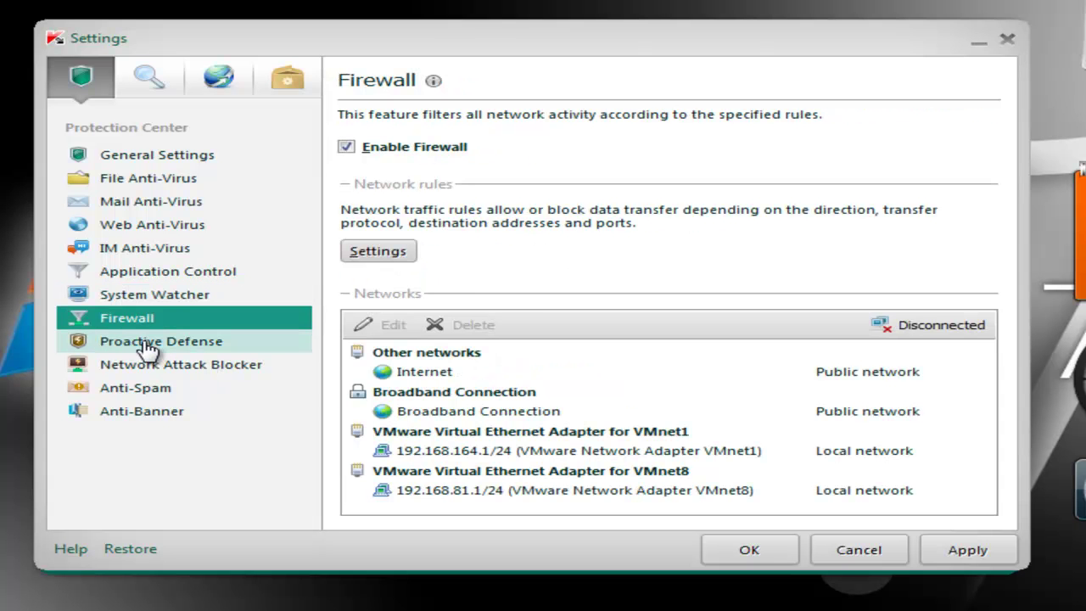
click(180, 344)
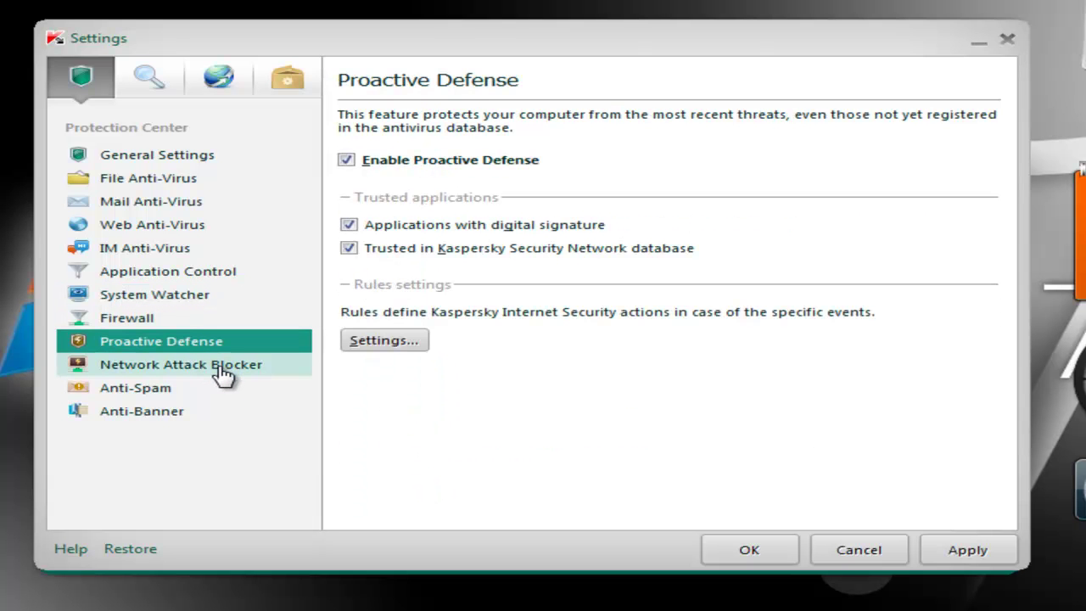
click(231, 370)
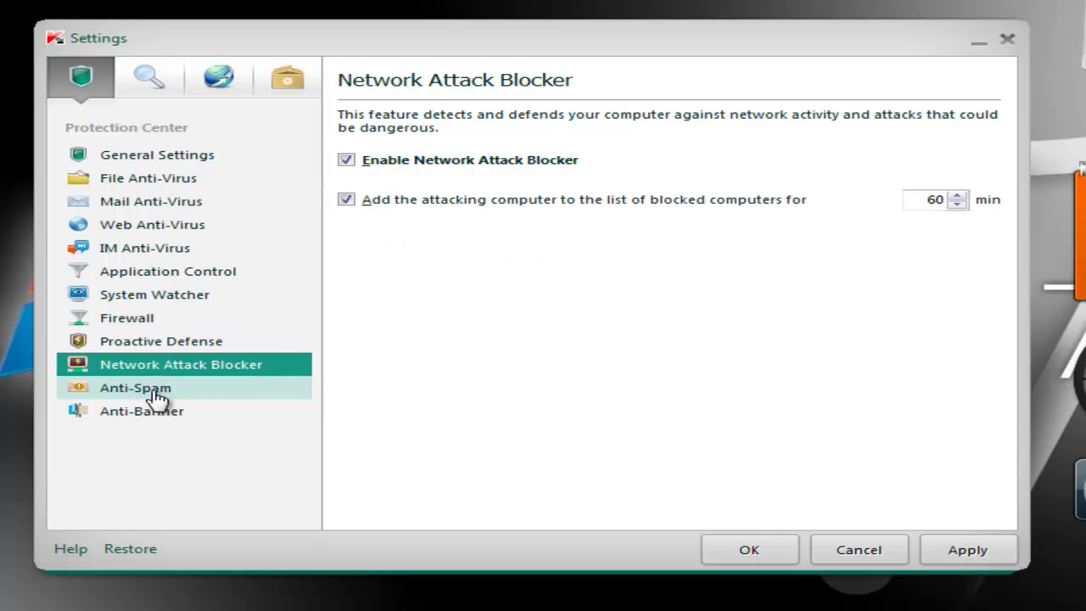
click(191, 390)
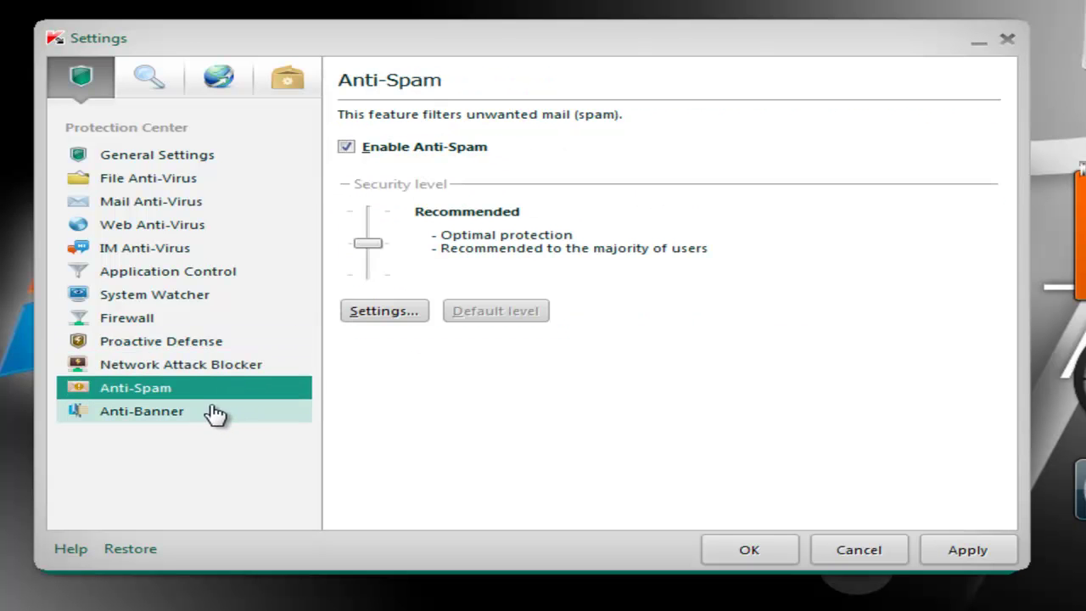
click(219, 412)
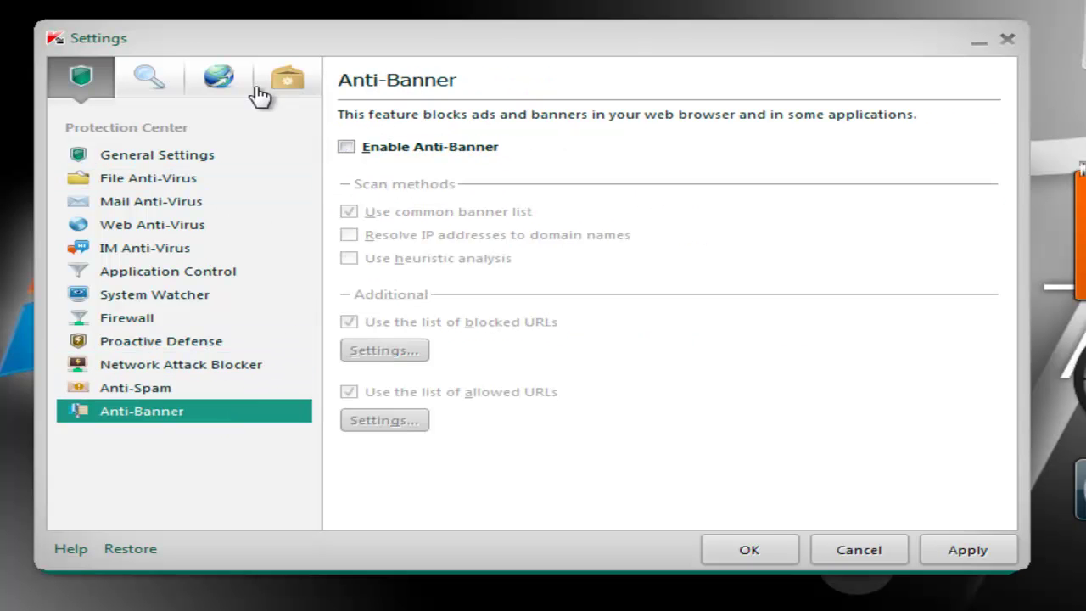
click(180, 85)
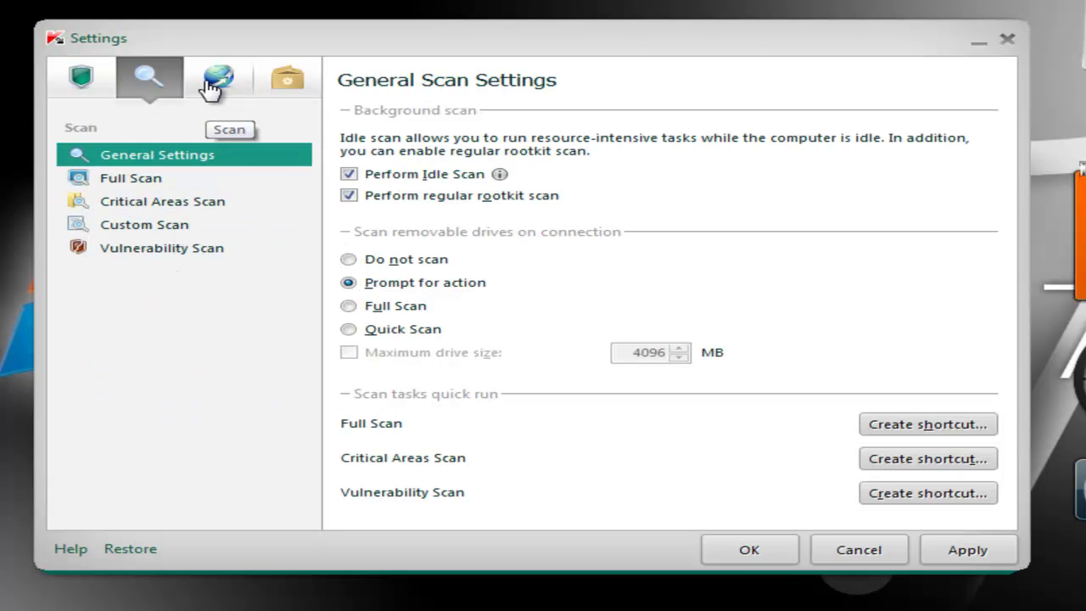
click(213, 85)
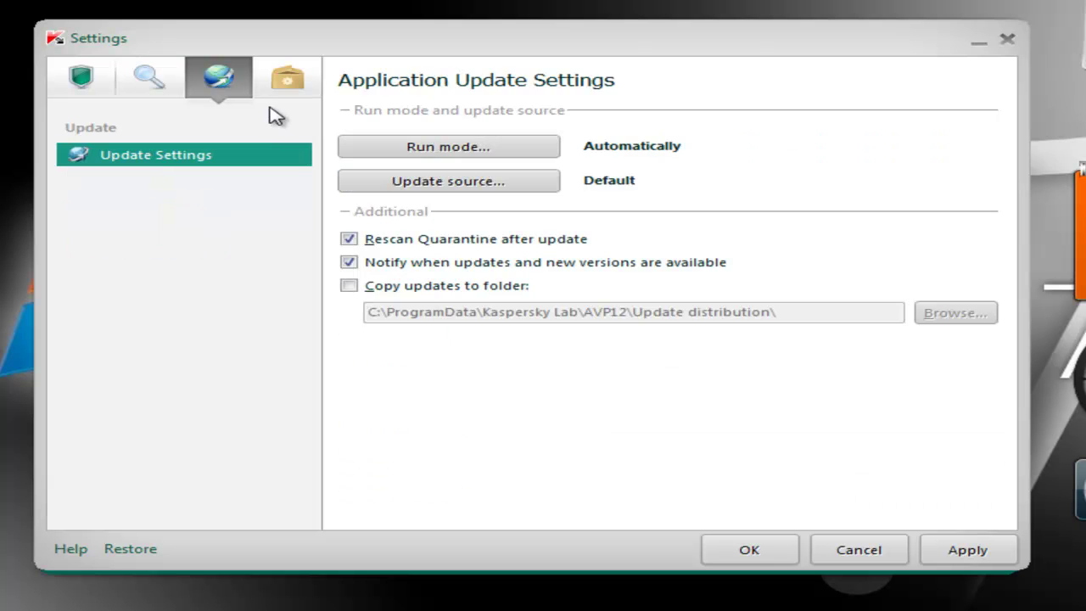
click(287, 85)
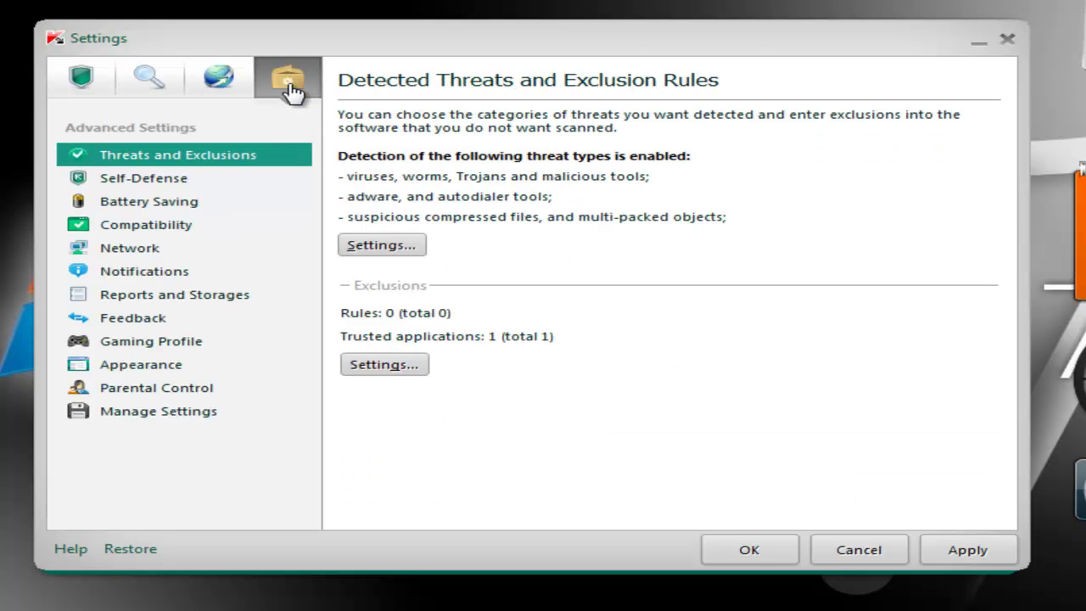
click(177, 227)
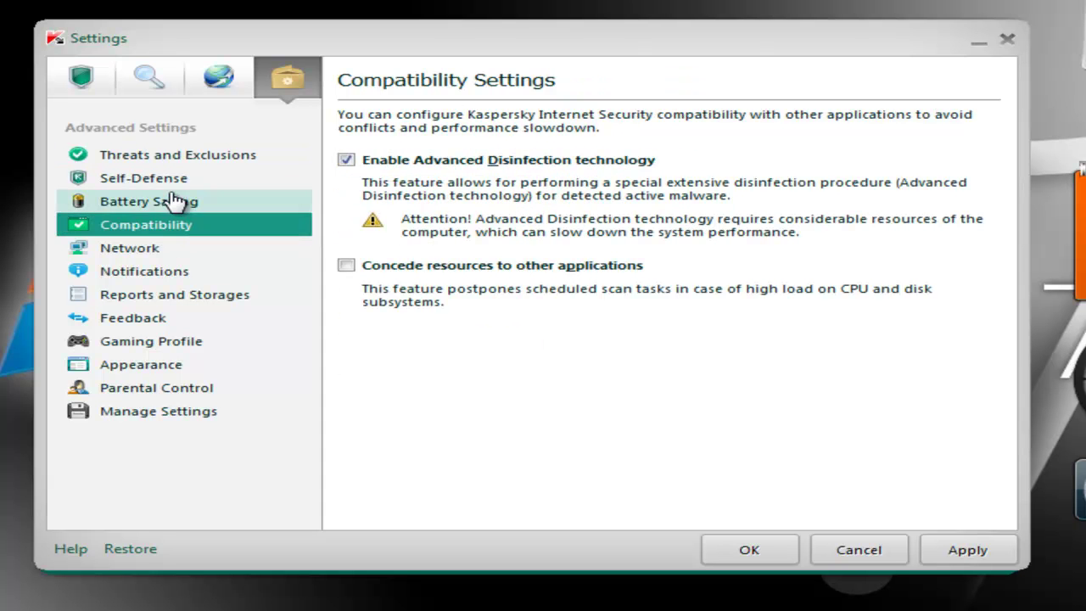
click(248, 194)
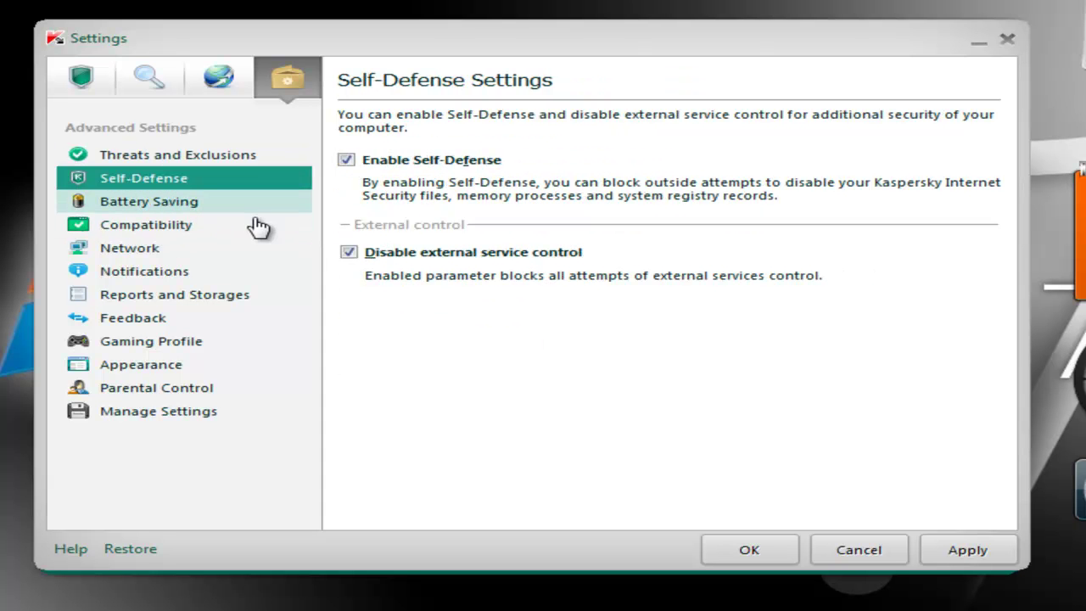
key(Down)
click(80, 75)
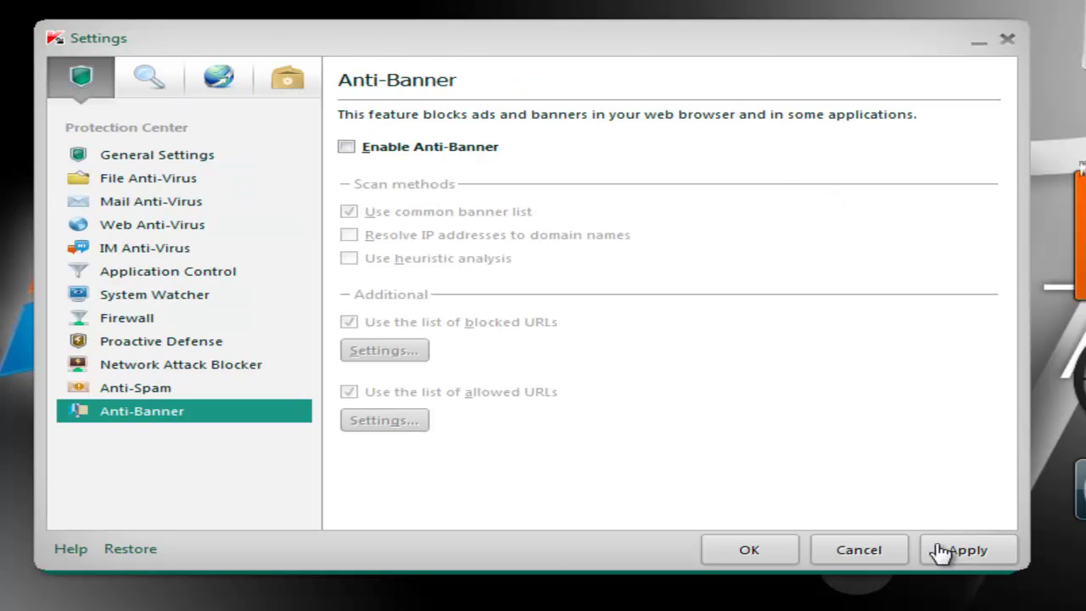
click(849, 557)
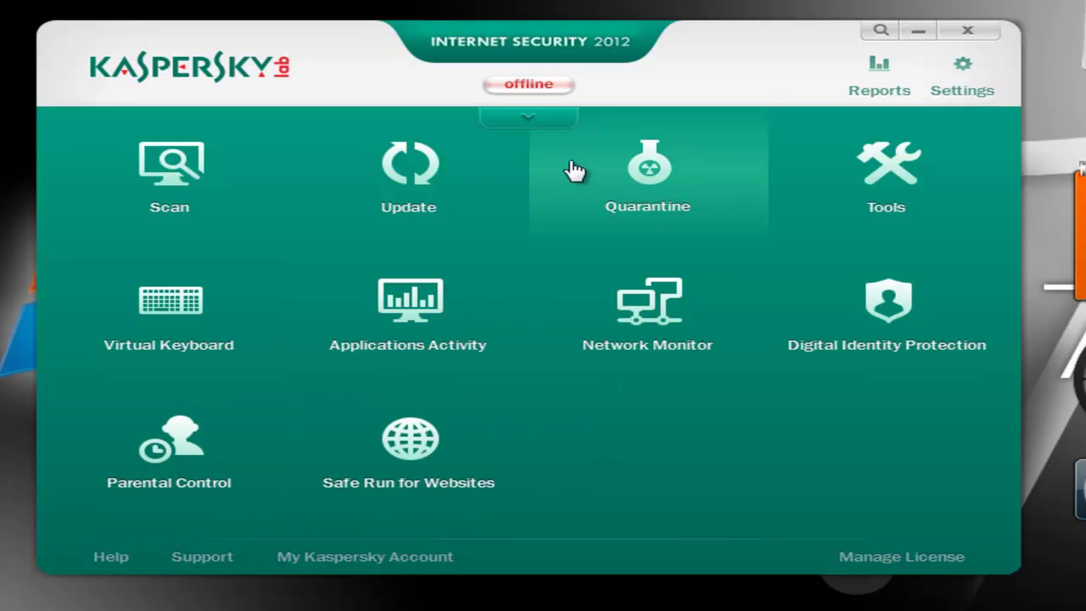
- Expand the status panel showing 'Computer is protected', no threats and up-to-date databases
click(519, 116)
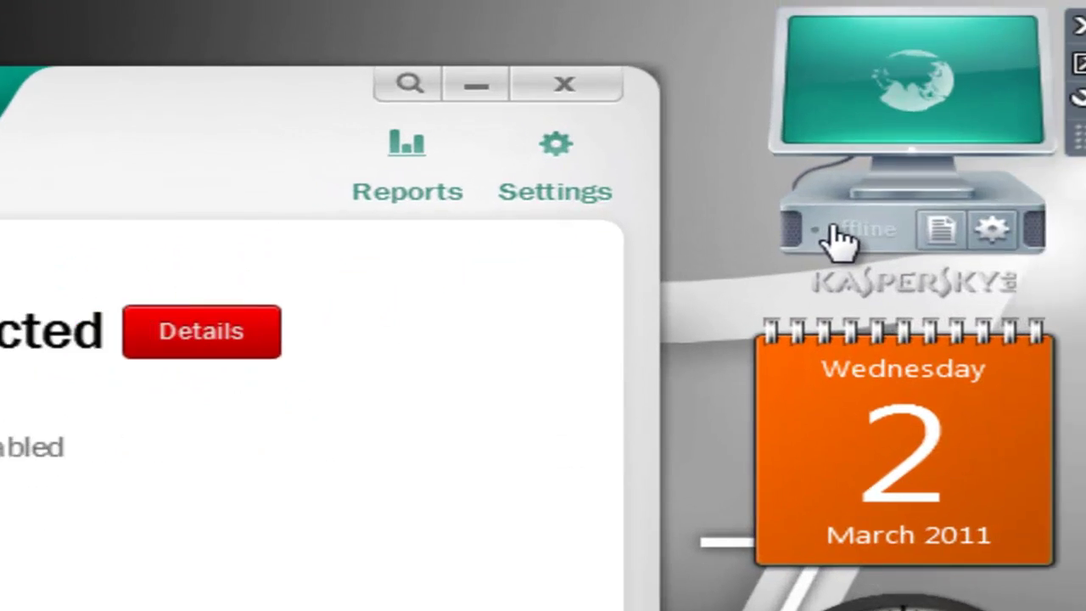
mouse_move(820, 263)
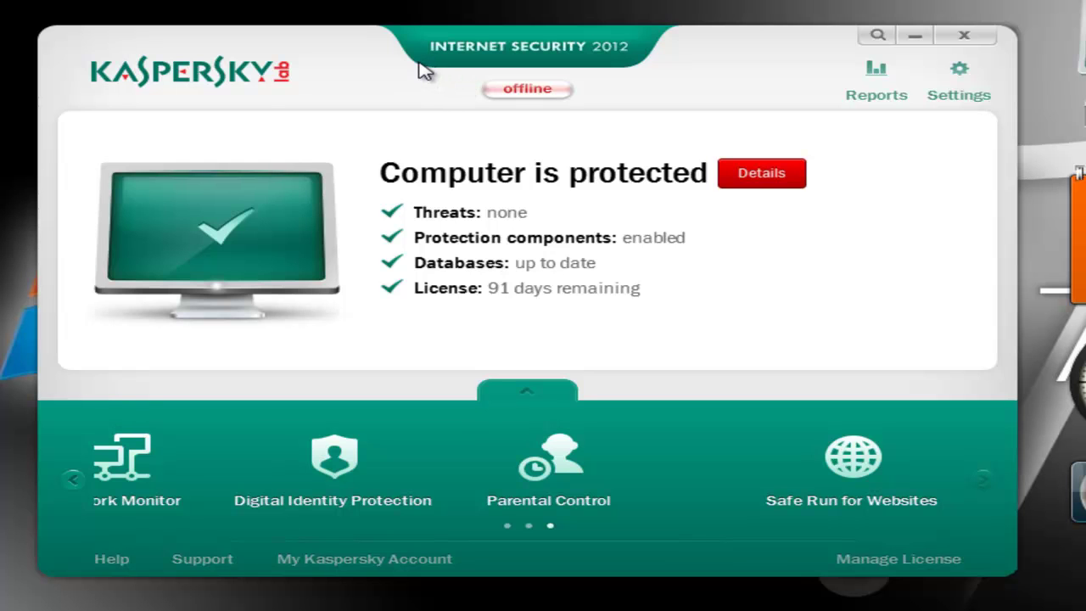
- Open the Kaspersky Security Network status page from the online/offline badge
click(505, 90)
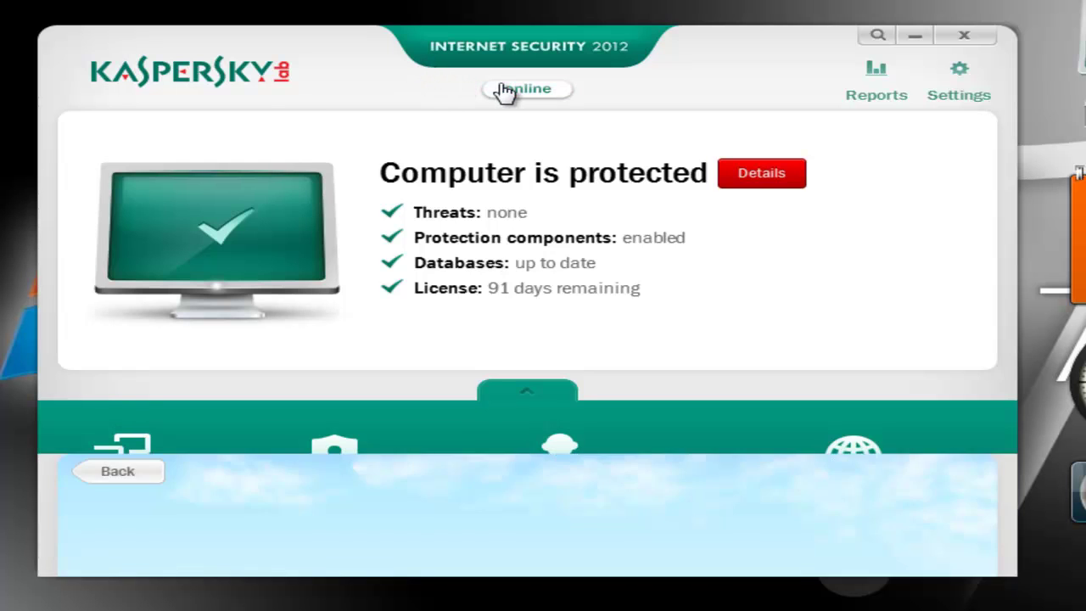